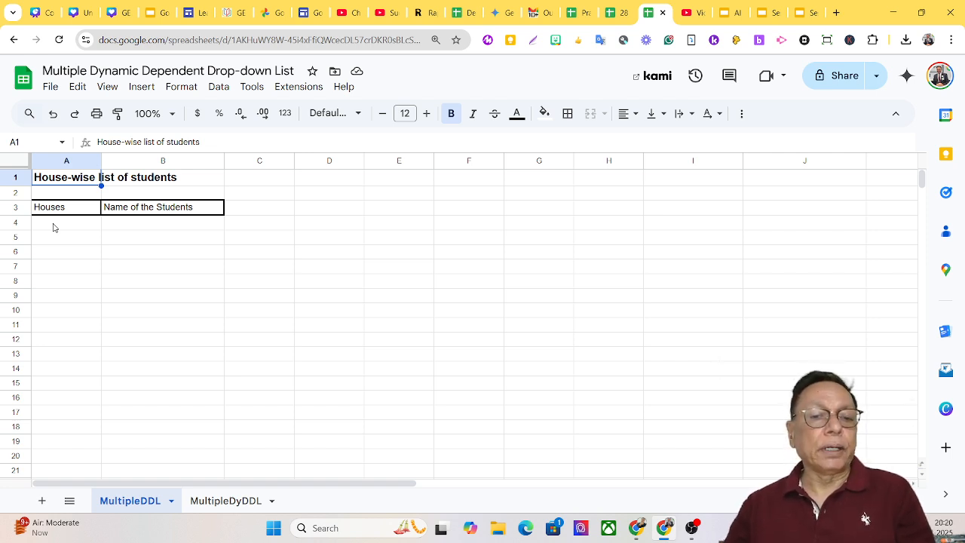
- Examine the house name headers in A1:D1 of the MultipleDyDDL sheet and return to the MultipleDDL sheet
left_click(224, 502)
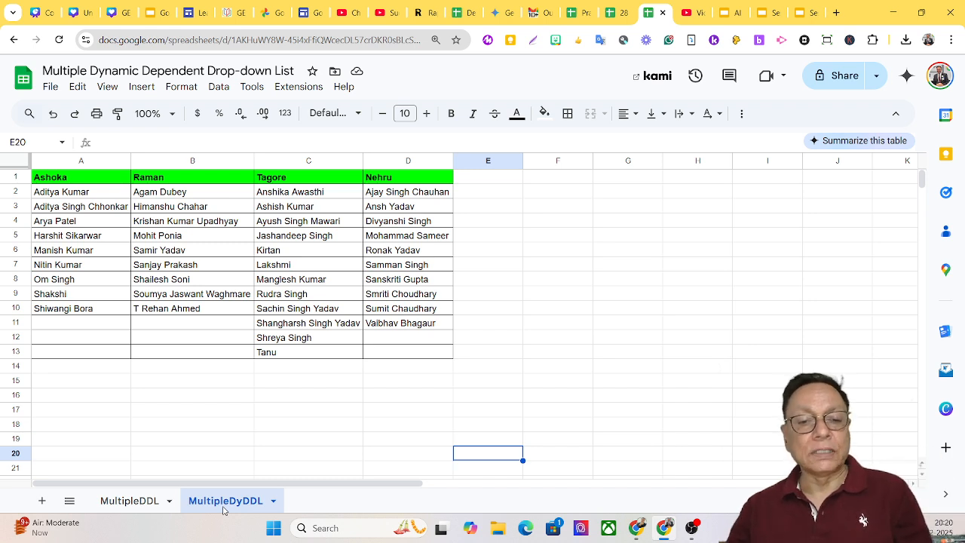
left_click(67, 179)
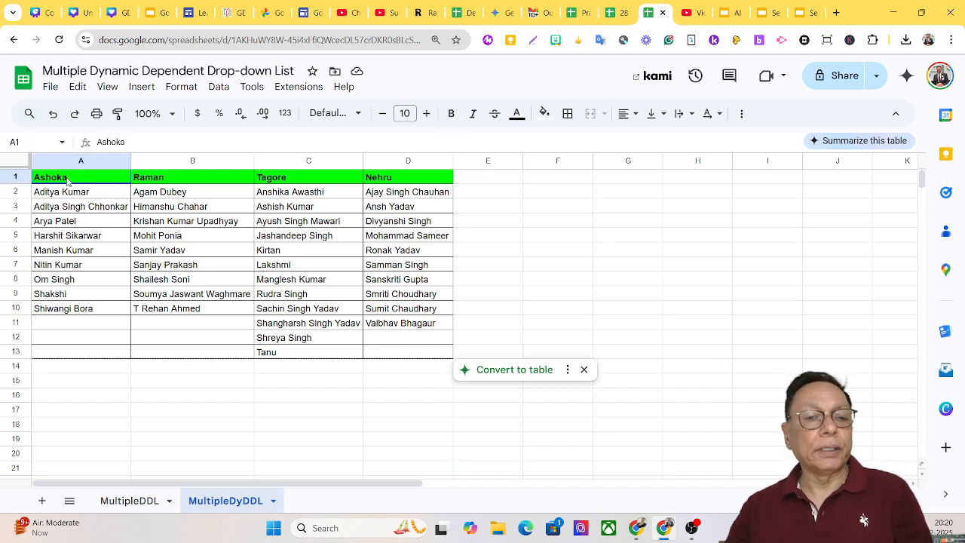
key("shift+Right")
key("shift+Right")
key("shift+Right")
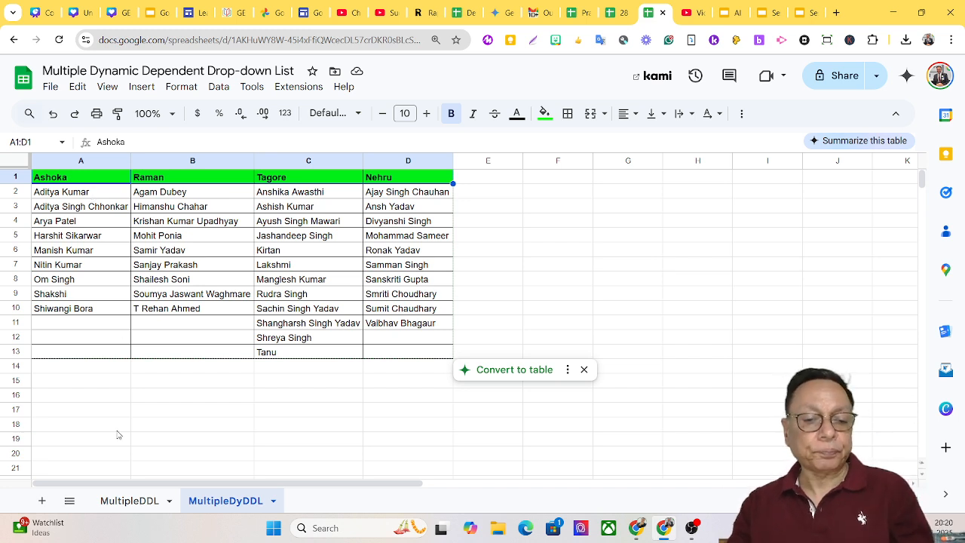
left_click(140, 504)
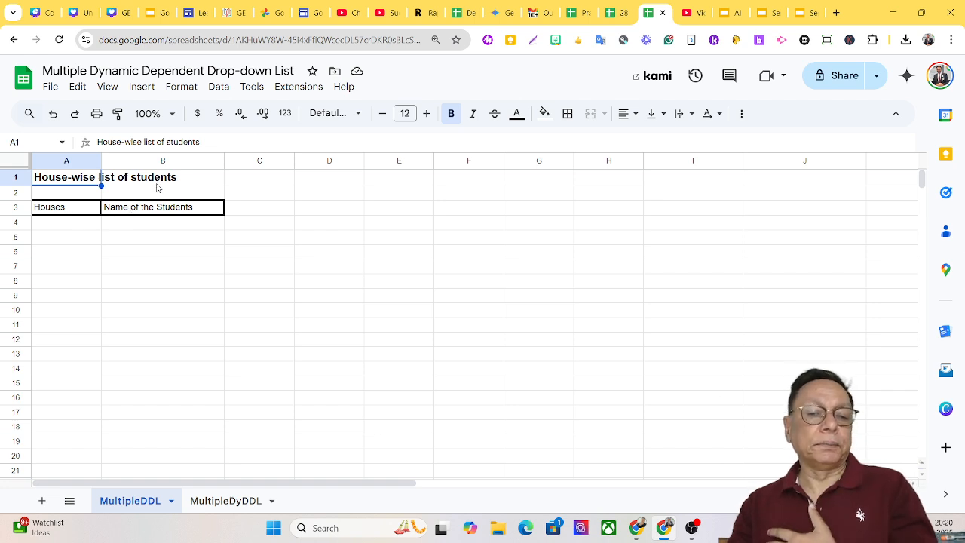
- Define a named range called Ashoka covering A2:A13 on the MultipleDyDDL sheet
left_click(218, 88)
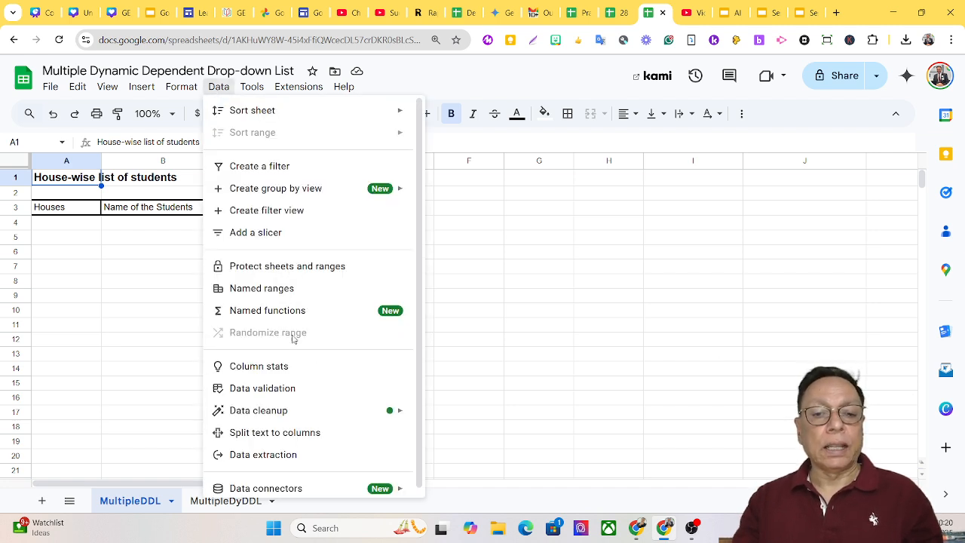
left_click(264, 290)
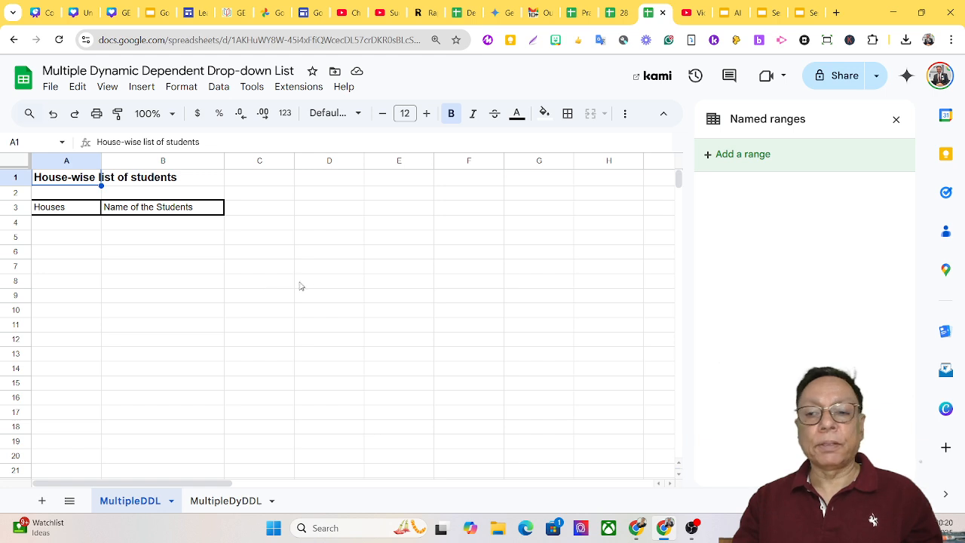
left_click(709, 156)
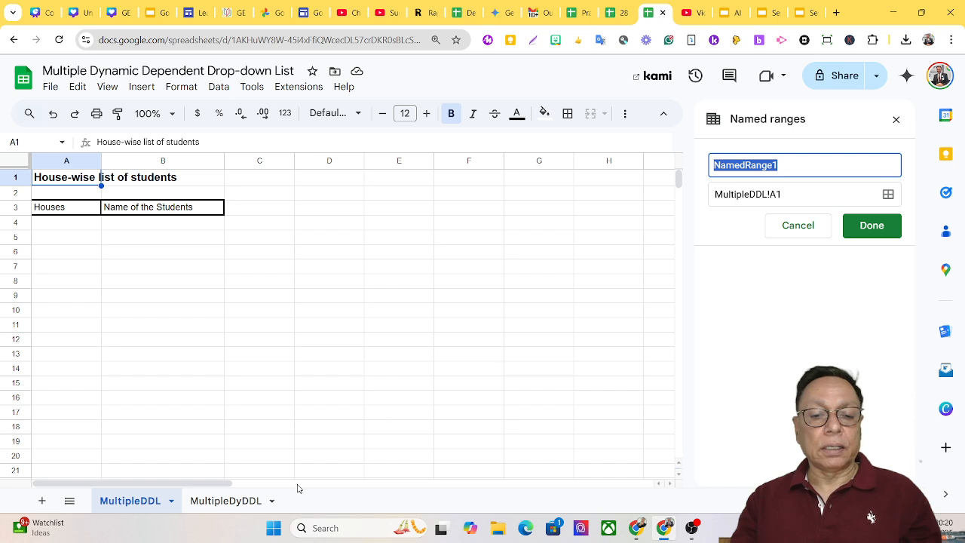
left_click(244, 504)
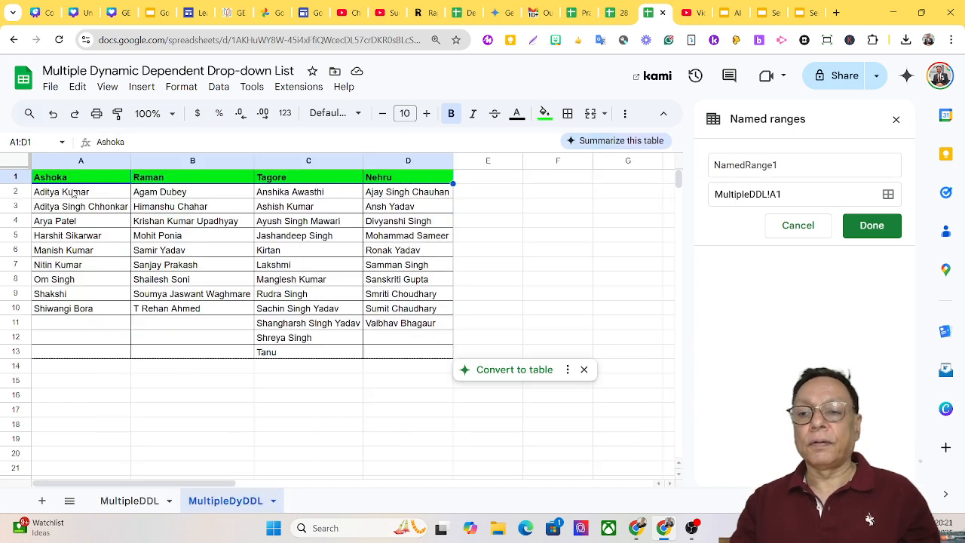
left_click_drag(74, 195, 80, 354)
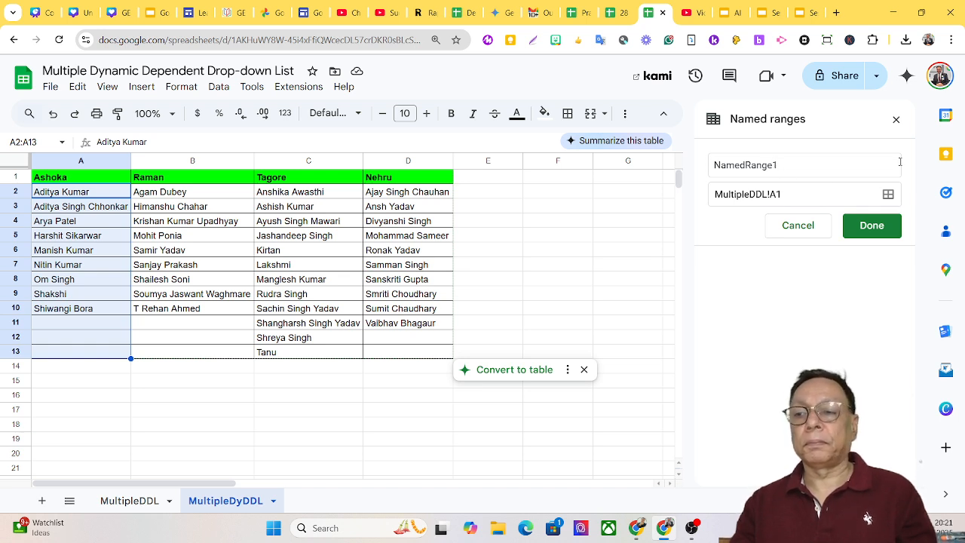
left_click(797, 225)
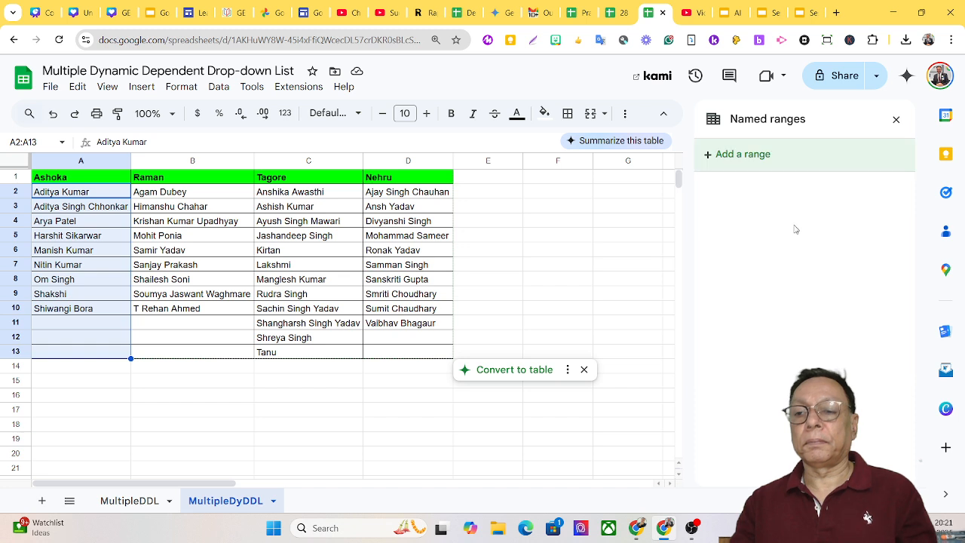
left_click(709, 155)
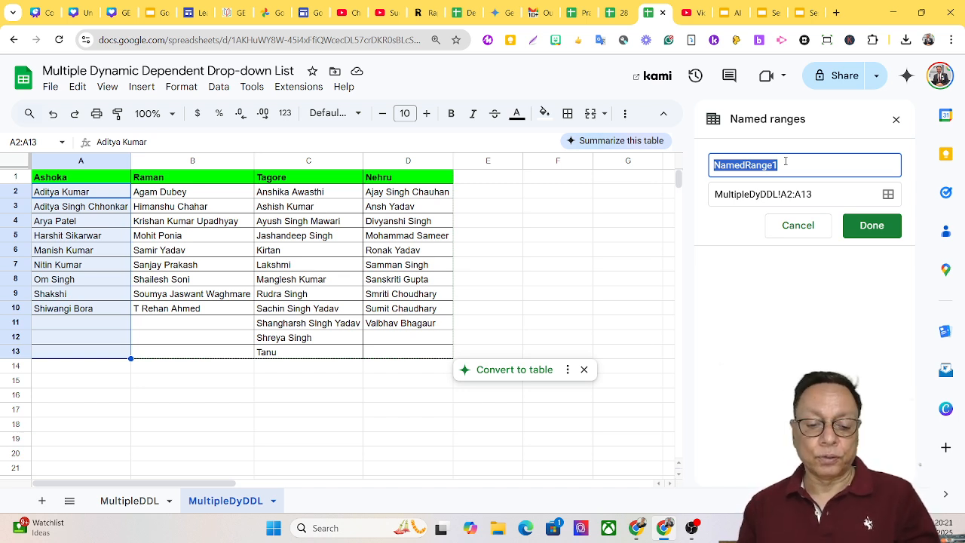
type("Ashoka")
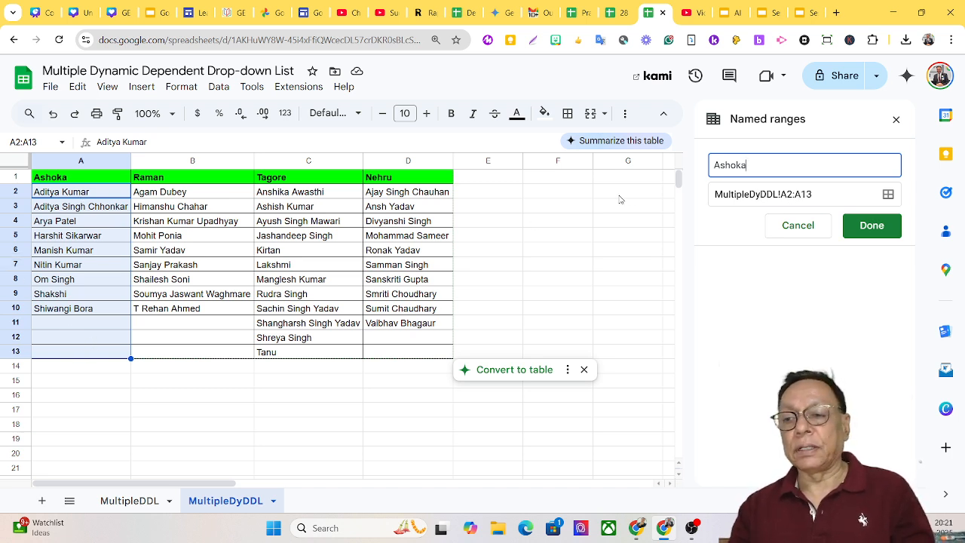
left_click(871, 235)
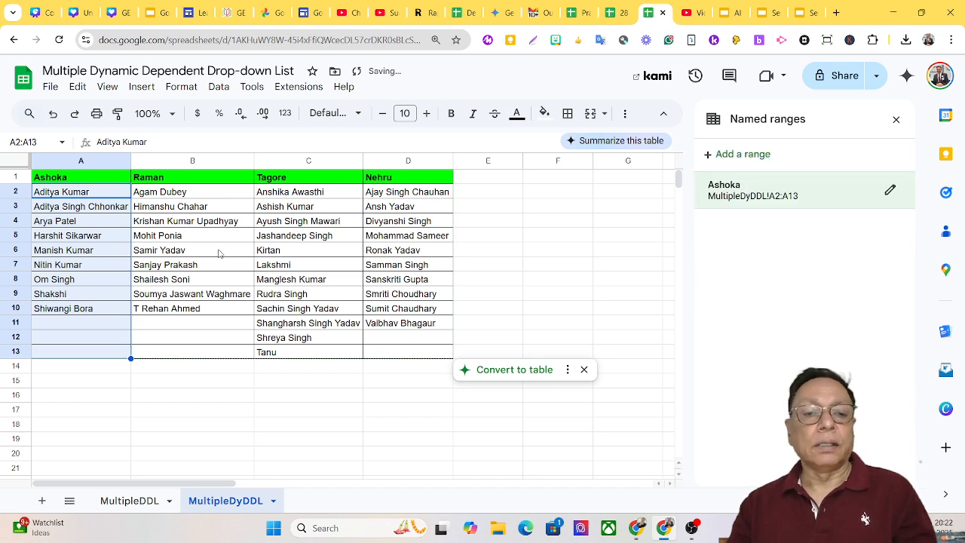
- Define a named range called Raman for the student cells B2:B13 on the MultipleDyDDL sheet
left_click_drag(179, 194, 180, 356)
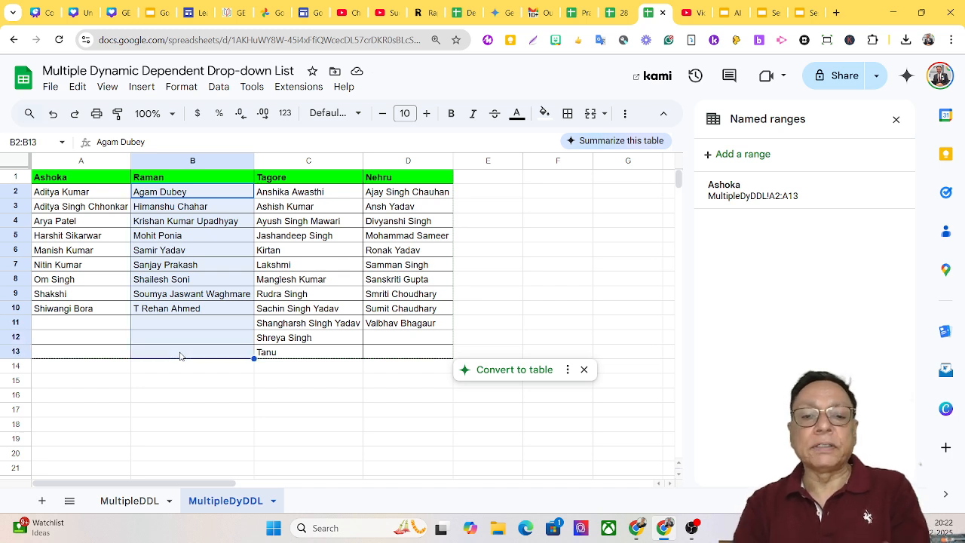
left_click(710, 155)
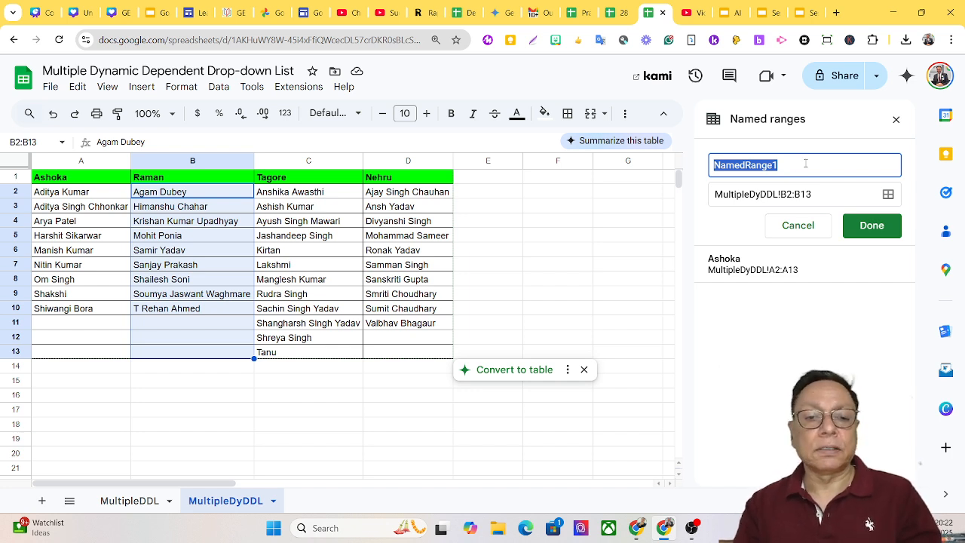
type("Raman")
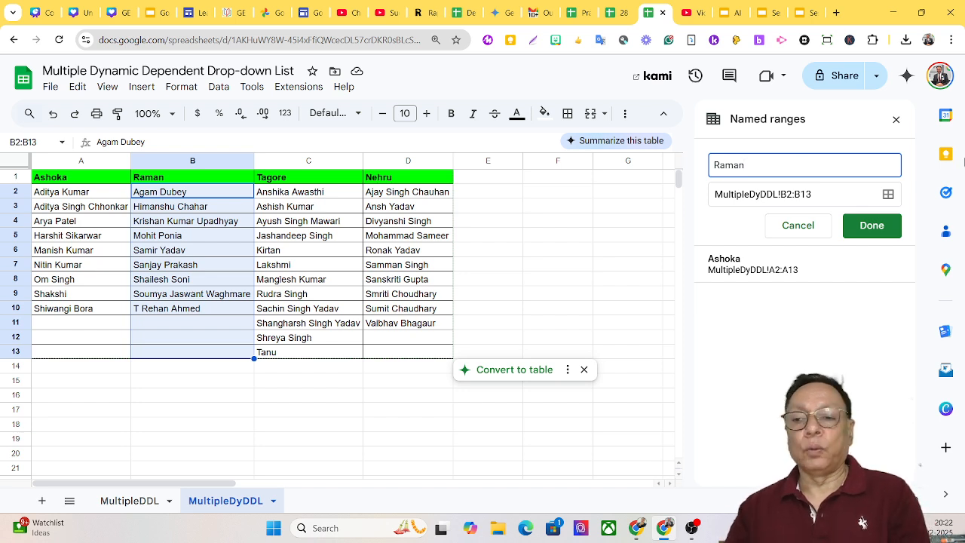
left_click(871, 227)
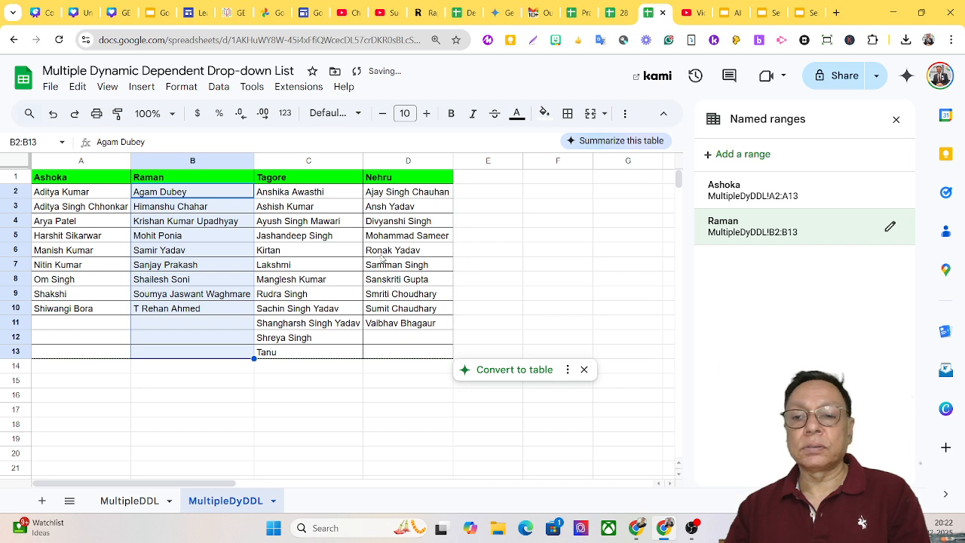
- Define a named range called Tagore for the student cells C2:C13 on the MultipleDyDDL sheet
left_click_drag(291, 194, 302, 359)
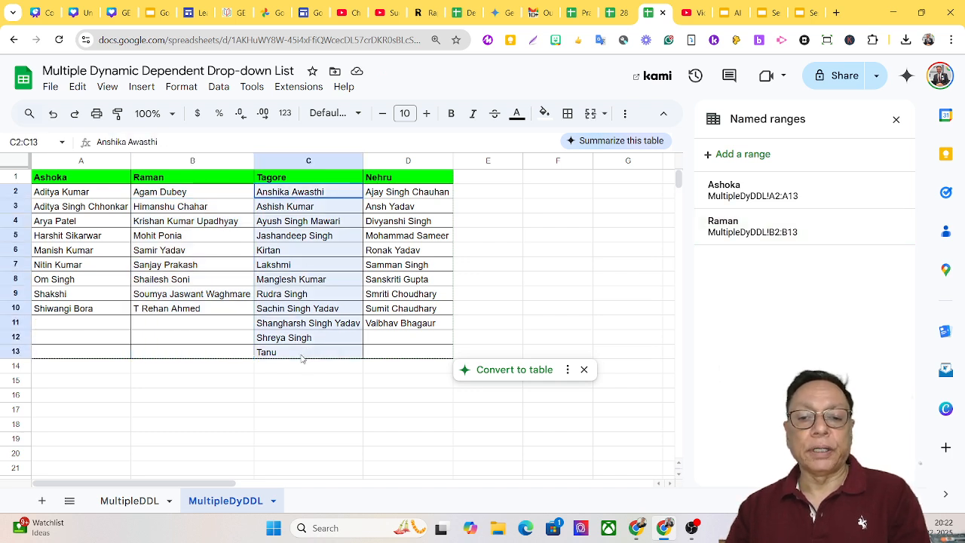
left_click(749, 153)
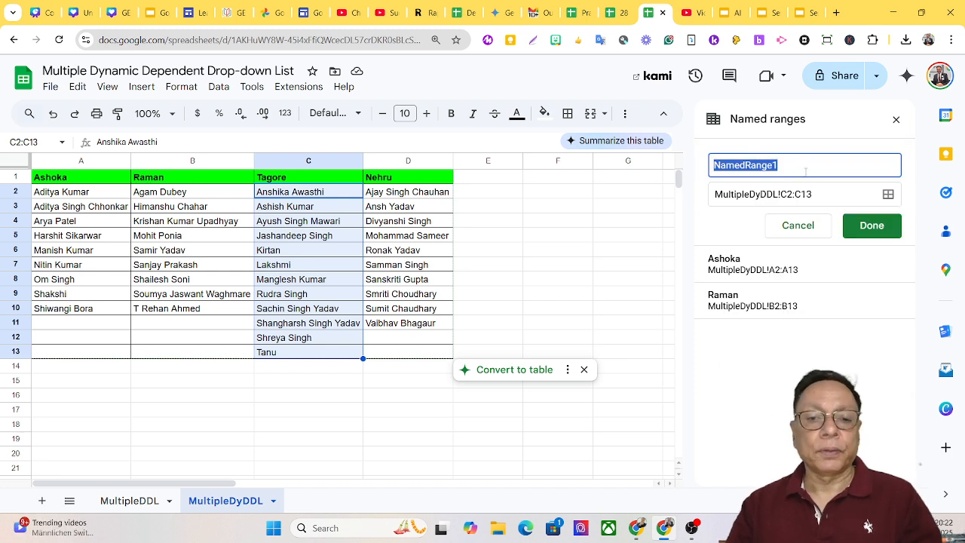
type("Tagore")
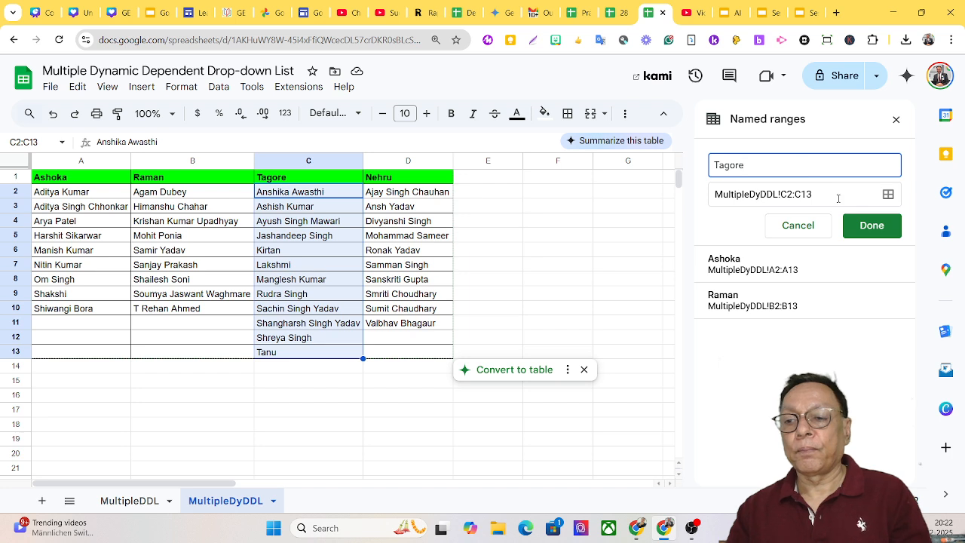
left_click(872, 229)
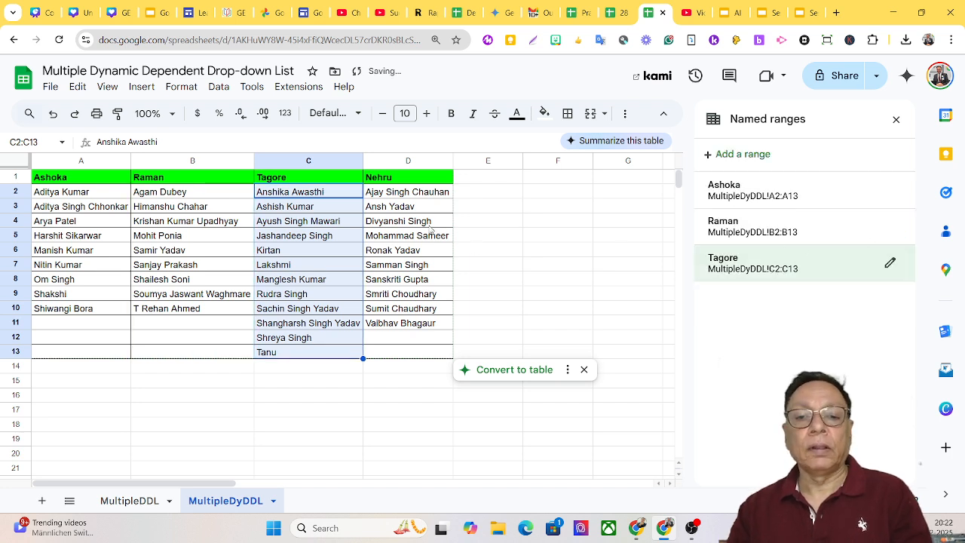
- Define a named range called Nehru for D2:D13 on the MultipleDyDDL sheet and close the named ranges list
left_click(411, 195)
key("shift+Down")
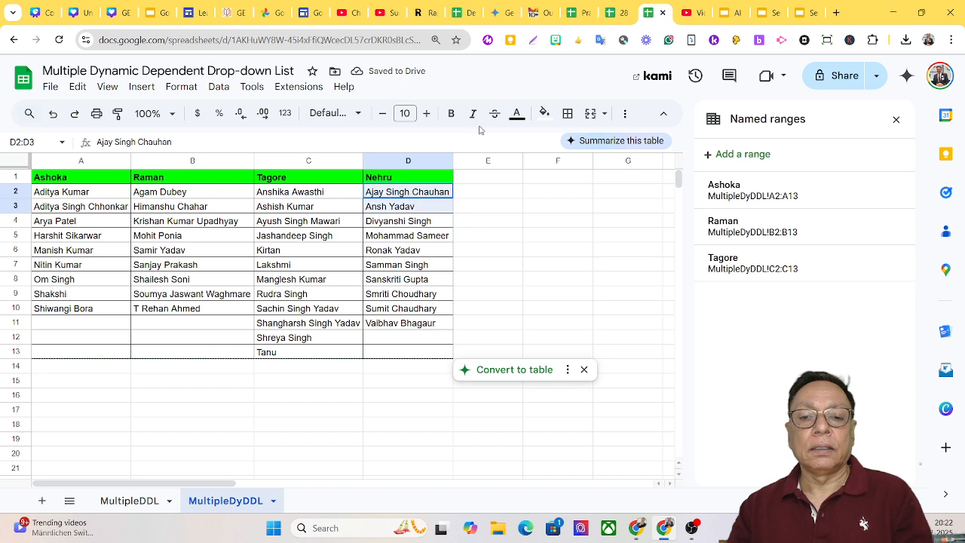
left_click_drag(480, 130, 424, 351)
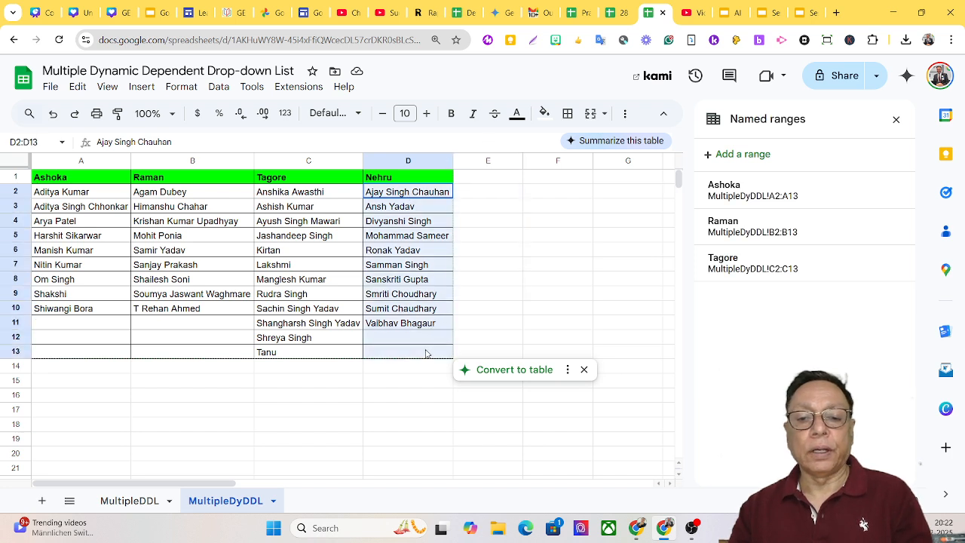
left_click(736, 154)
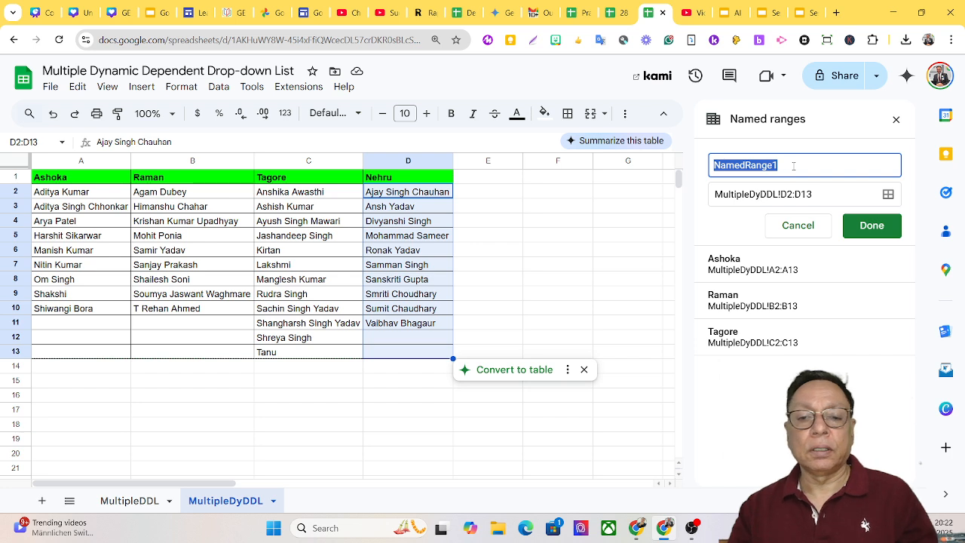
type("Nehru")
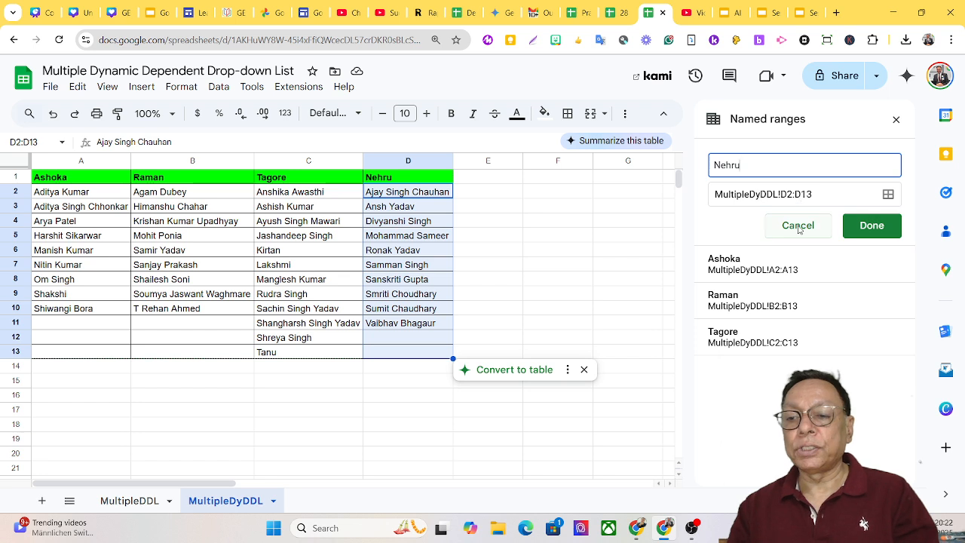
left_click(873, 235)
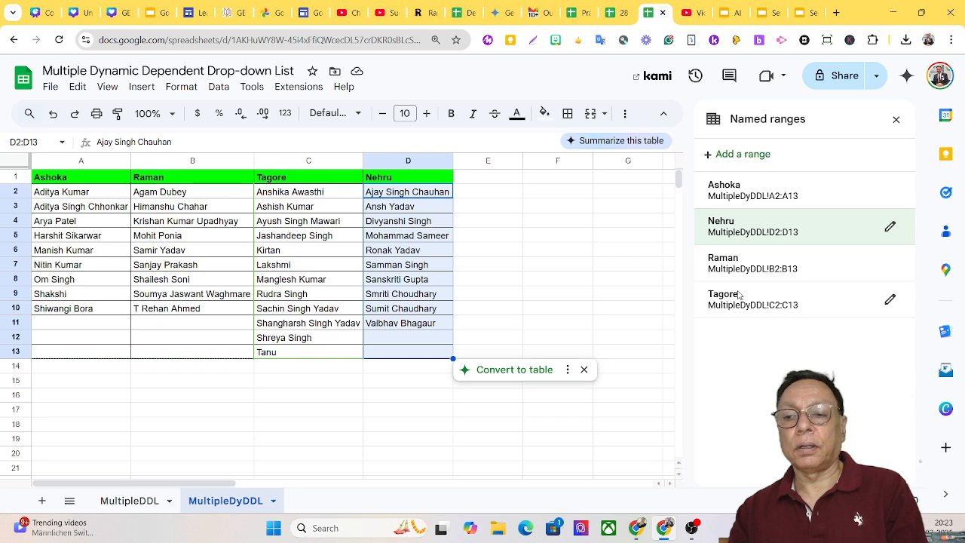
left_click(895, 120)
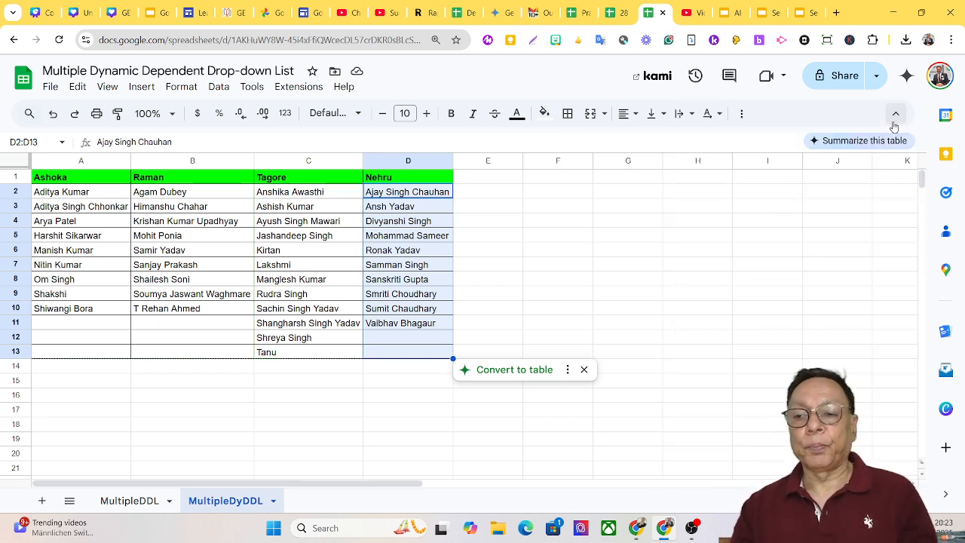
- Add a data validation rule to cell A4 on the MultipleDDL sheet with the criteria Dropdown (from a range)
left_click(126, 501)
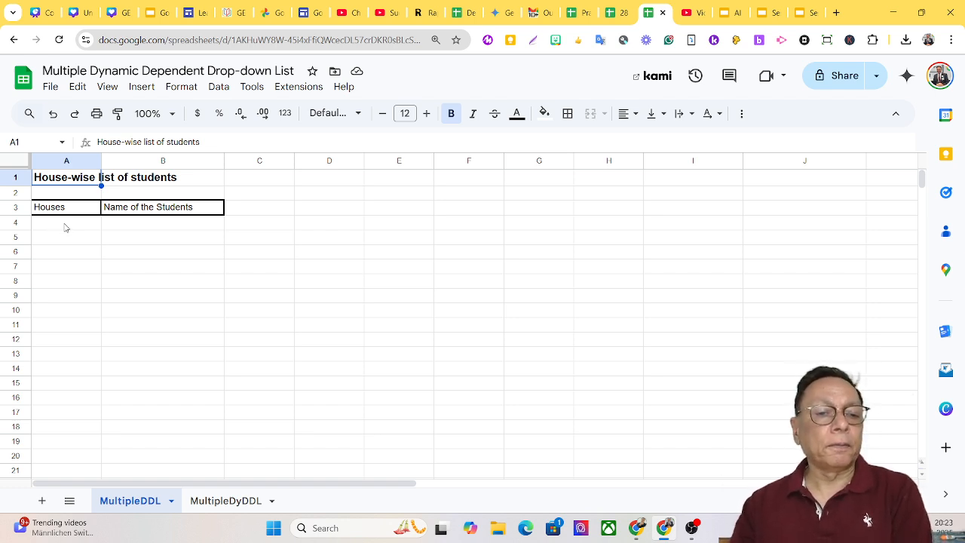
left_click(66, 227)
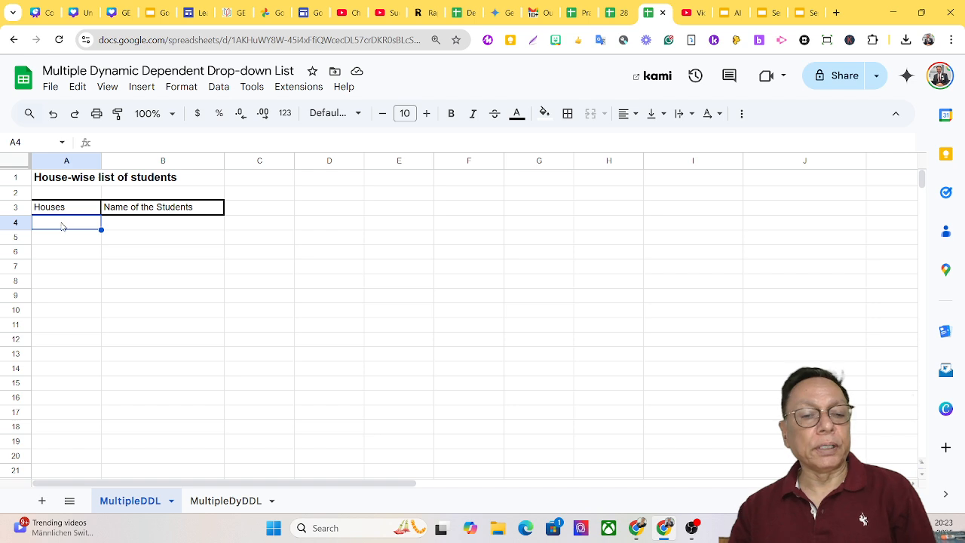
left_click(222, 95)
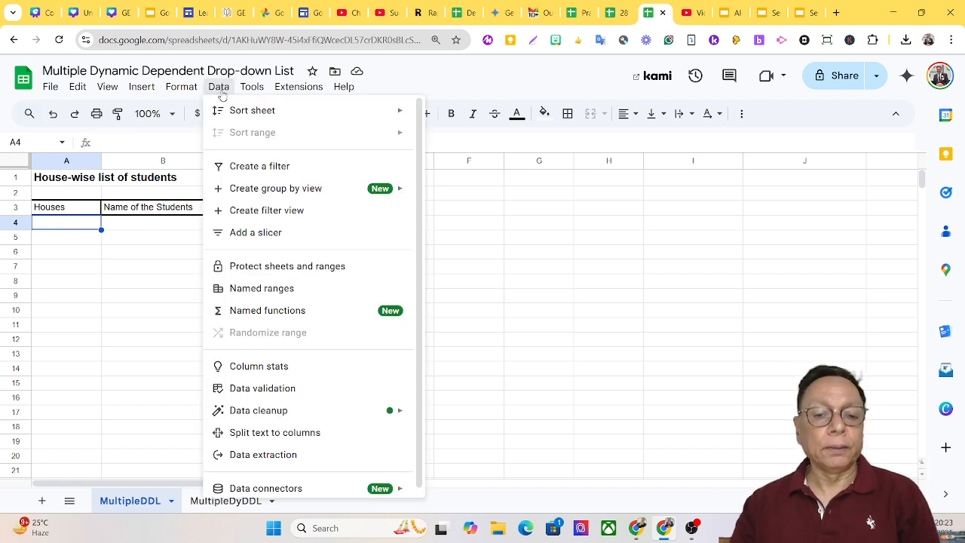
left_click(234, 389)
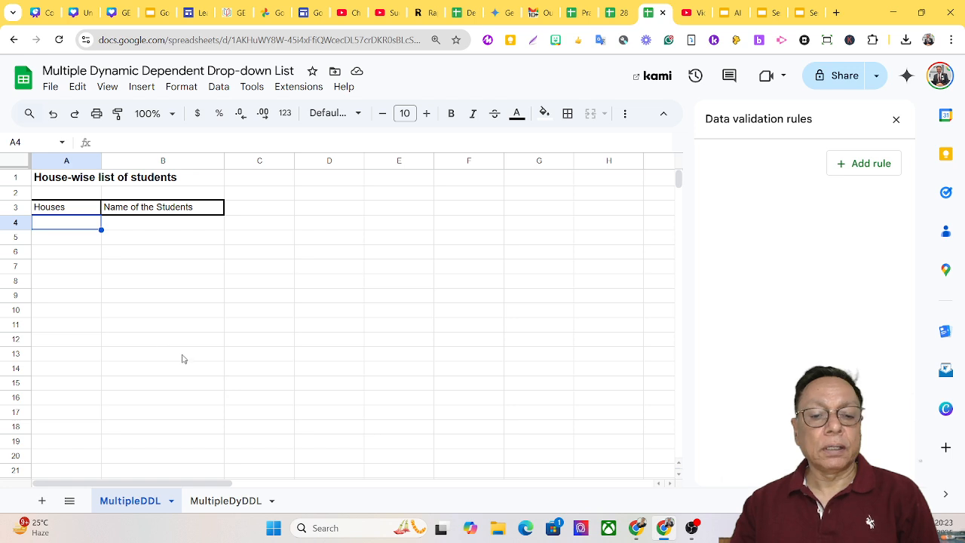
left_click(215, 509)
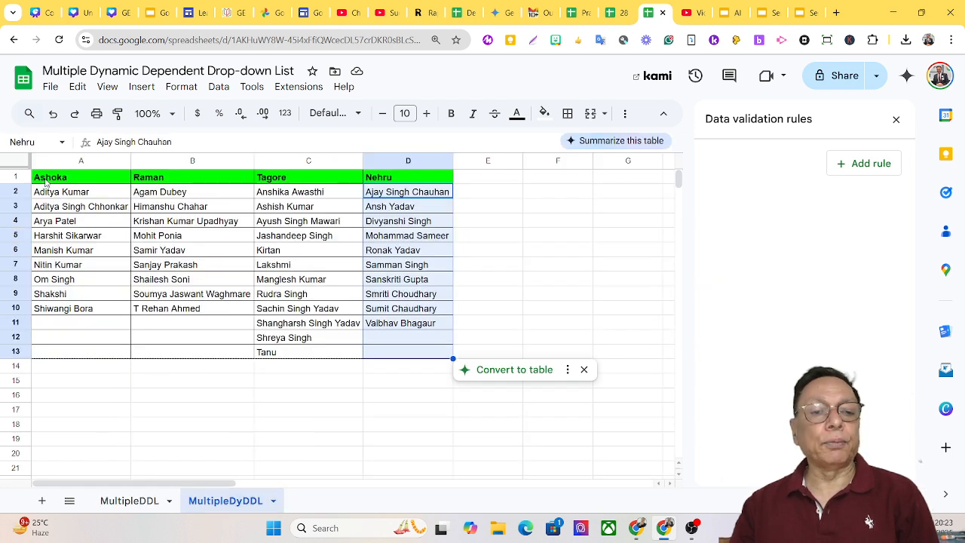
left_click_drag(47, 181, 419, 180)
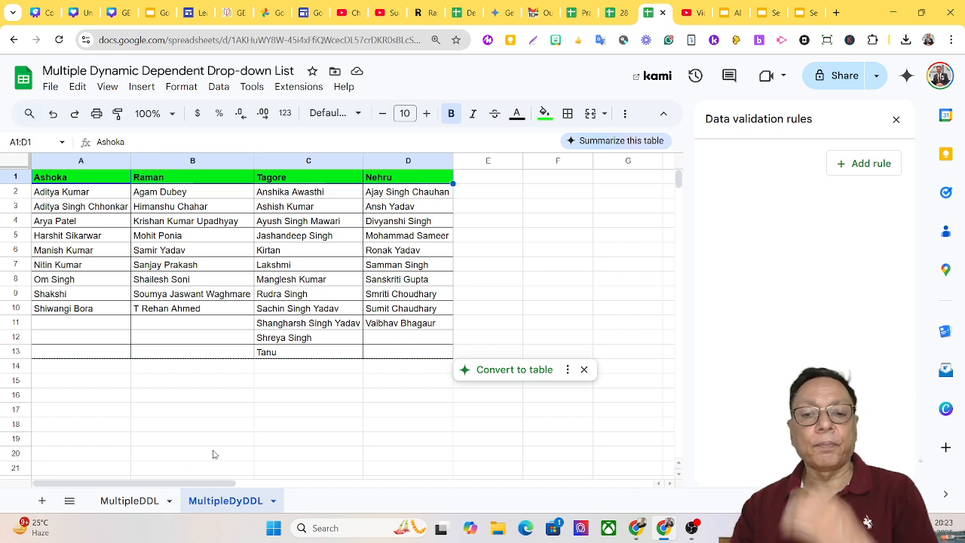
left_click(134, 501)
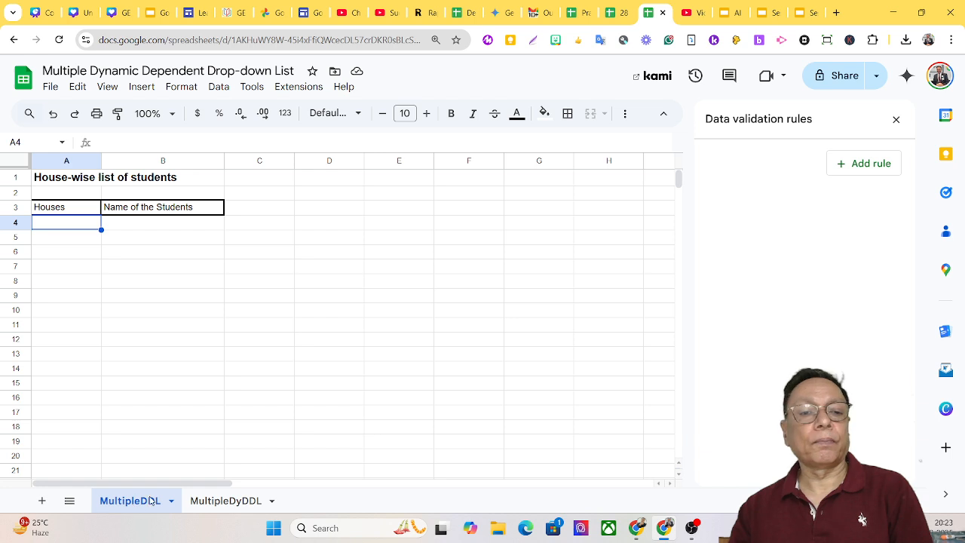
left_click(888, 167)
left_click(825, 245)
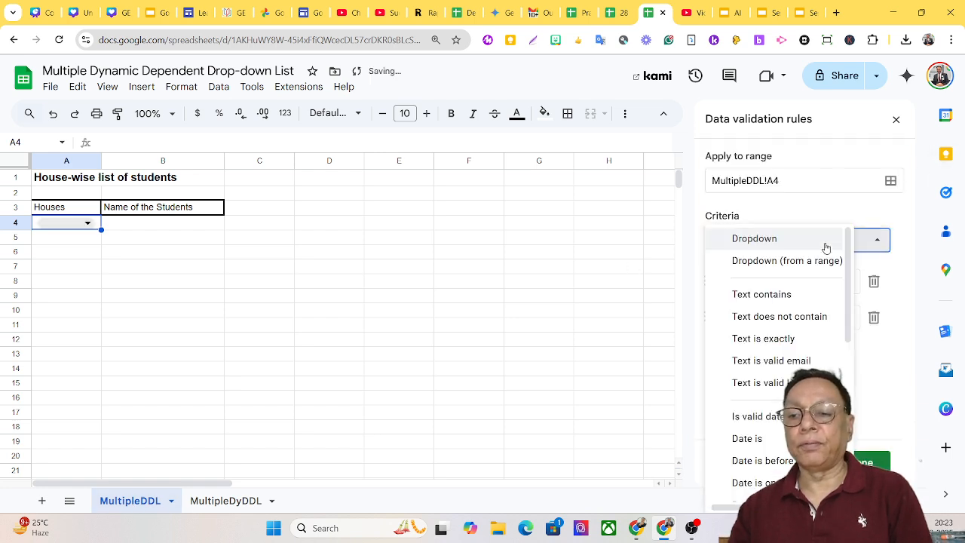
left_click(811, 263)
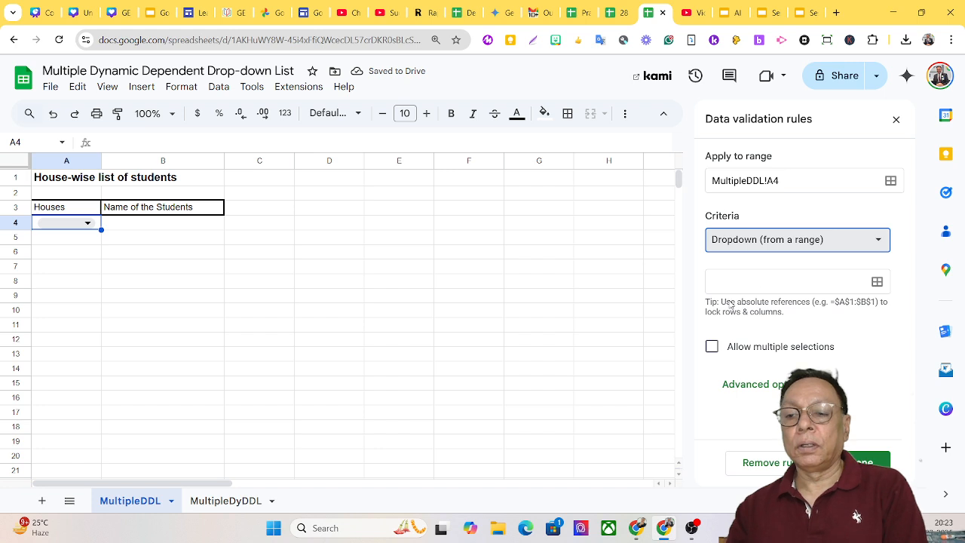
- Set the A4 drop-down's source to the house headings MultipleDyDDL!A1:D1 and check its options on the MultipleDDL sheet
left_click(877, 281)
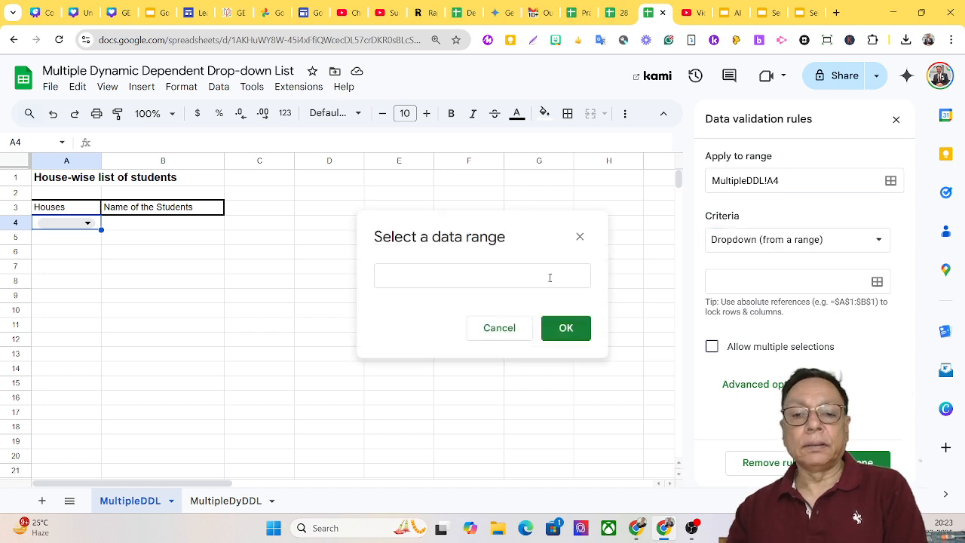
left_click(222, 502)
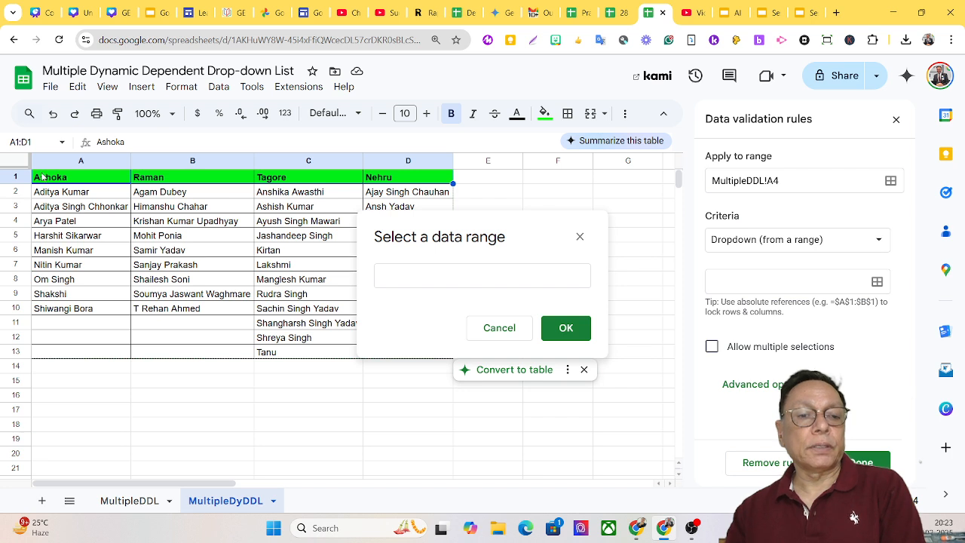
left_click_drag(38, 179, 394, 177)
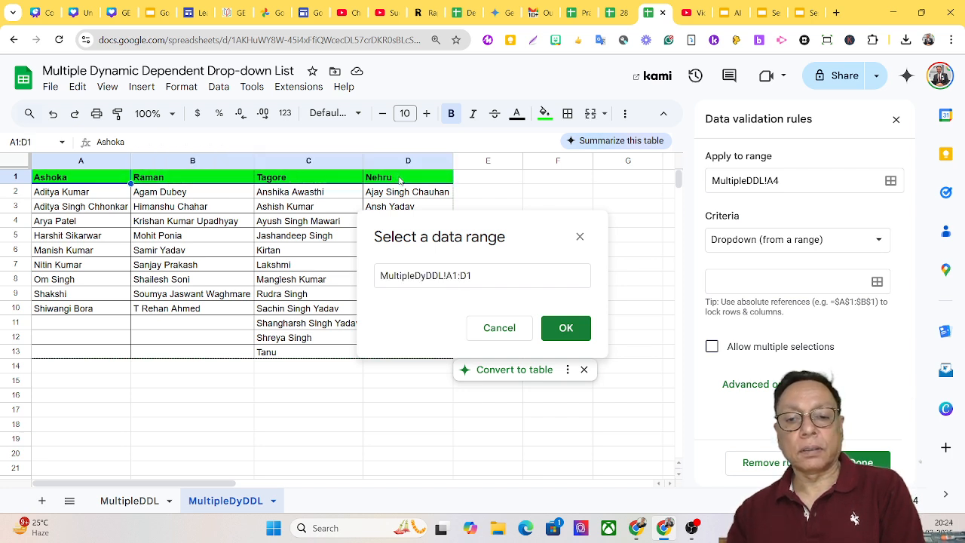
left_click(564, 329)
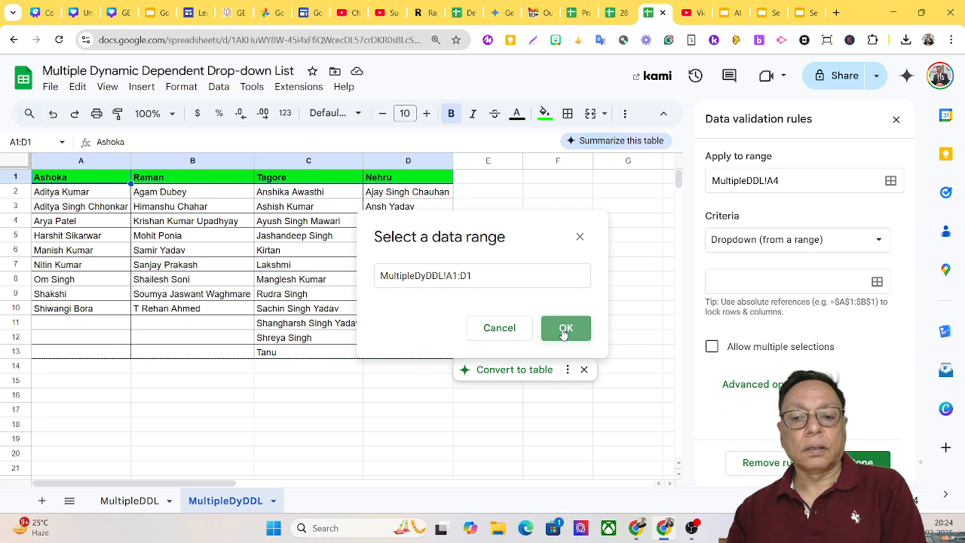
left_click(136, 503)
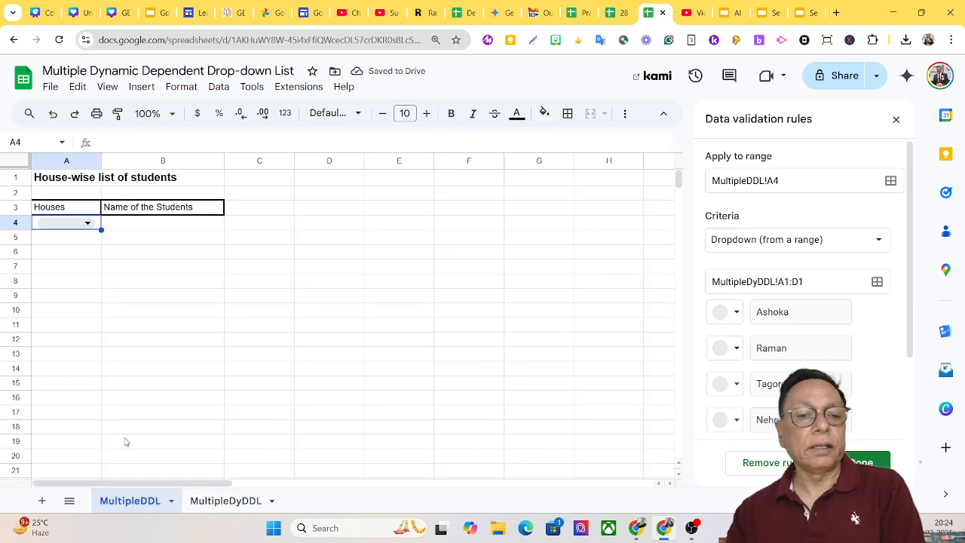
left_click(88, 223)
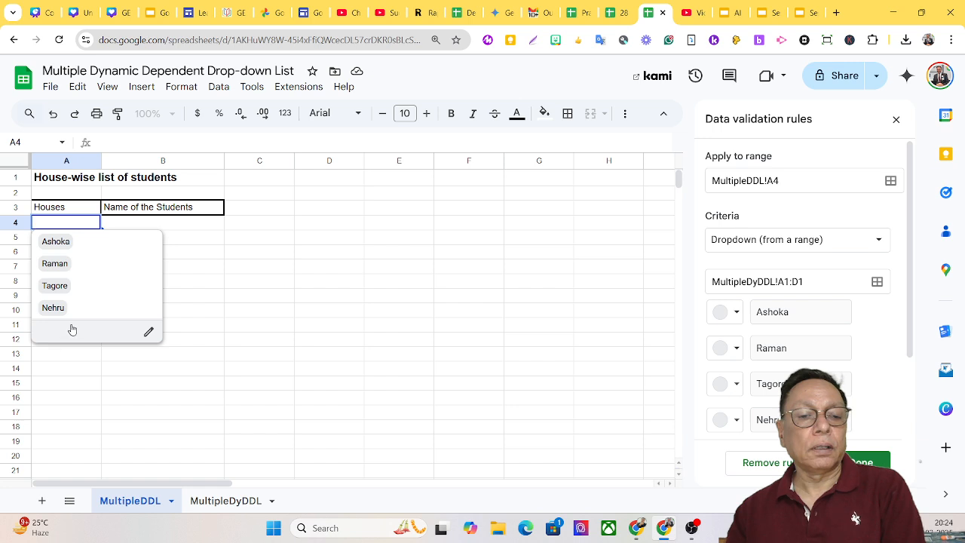
left_click(279, 291)
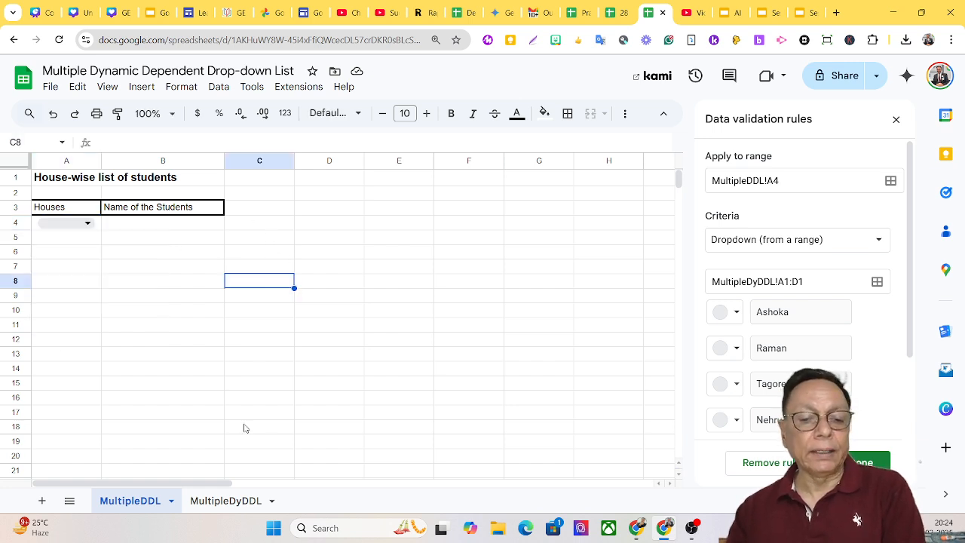
- Add a green-filled house heading Azad in E1 on the MultipleDyDDL sheet and check the A4 drop-down on MultipleDDL
left_click(253, 501)
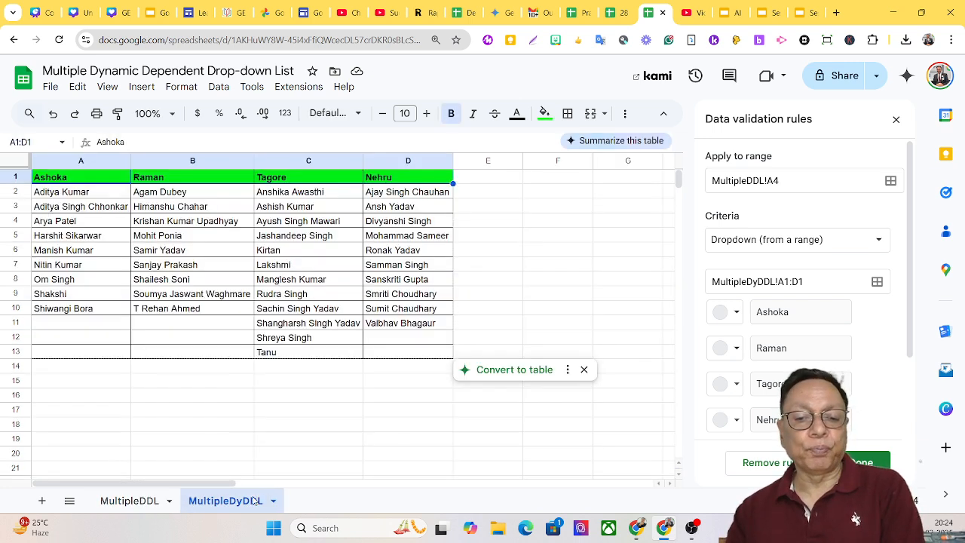
left_click(474, 181)
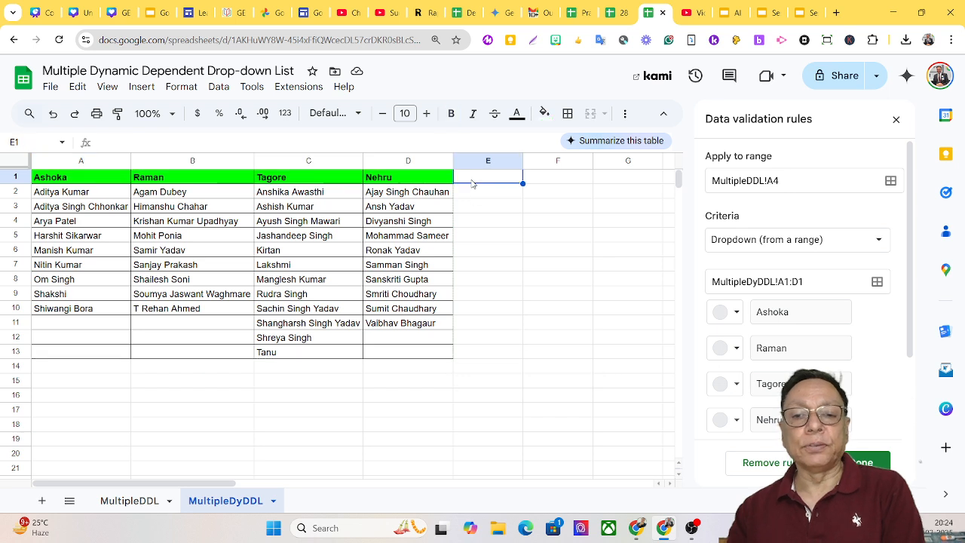
left_click(543, 113)
left_click(609, 178)
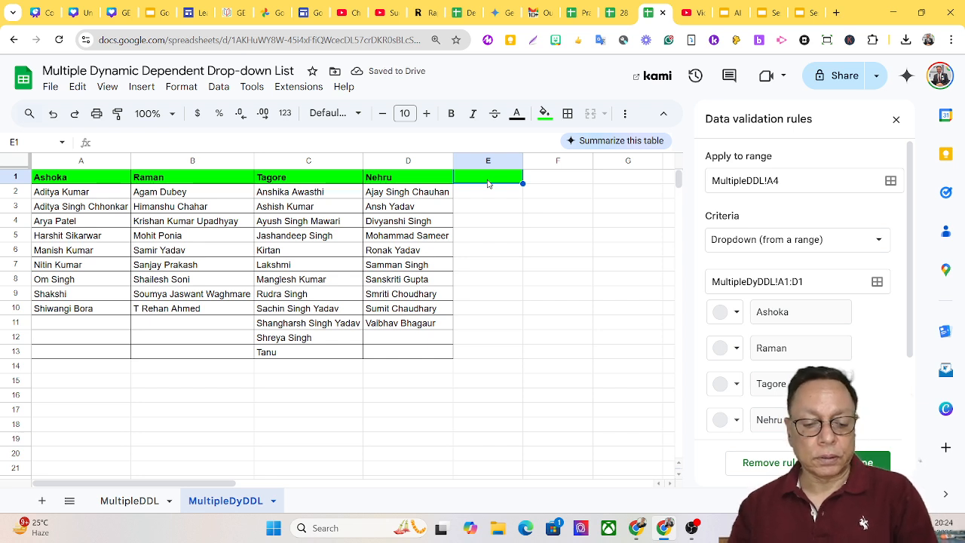
type("Azad")
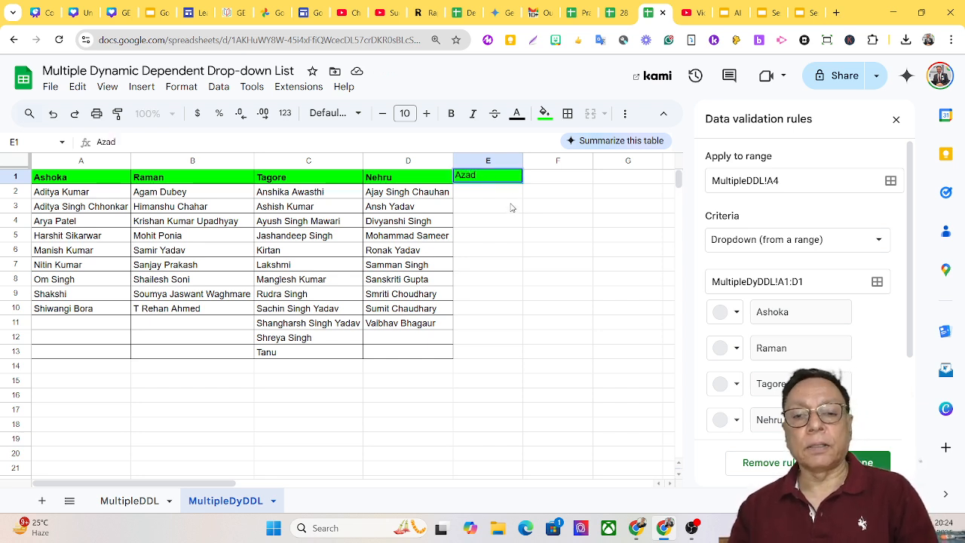
left_click(488, 193)
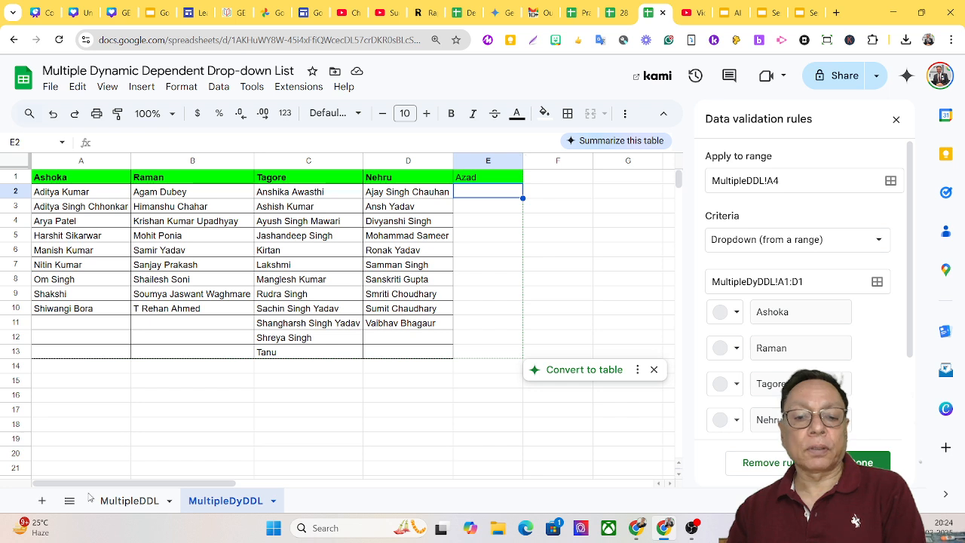
left_click(130, 501)
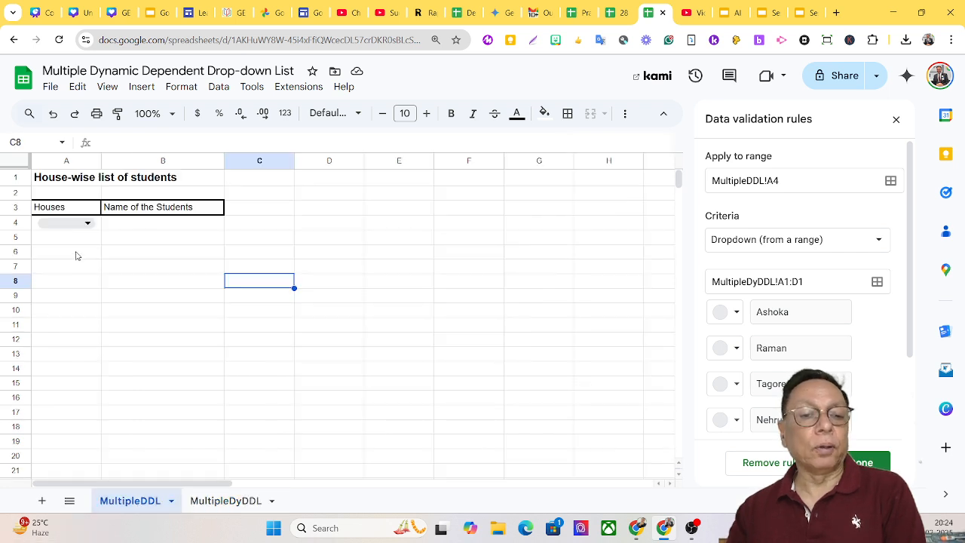
left_click(85, 224)
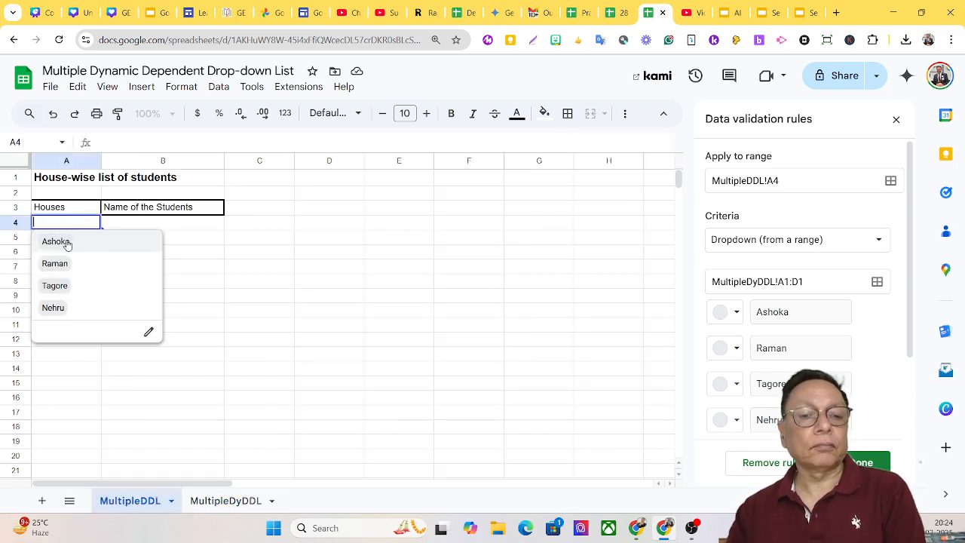
left_click(264, 226)
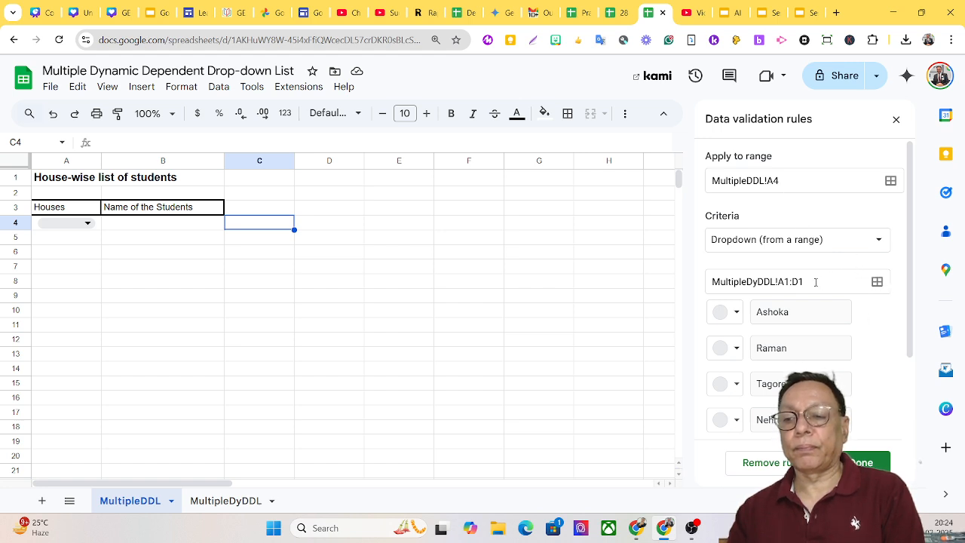
- Extend the A4 drop-down's source range to MultipleDyDDL!A1:E1 and check its options on the MultipleDDL sheet
left_click(877, 281)
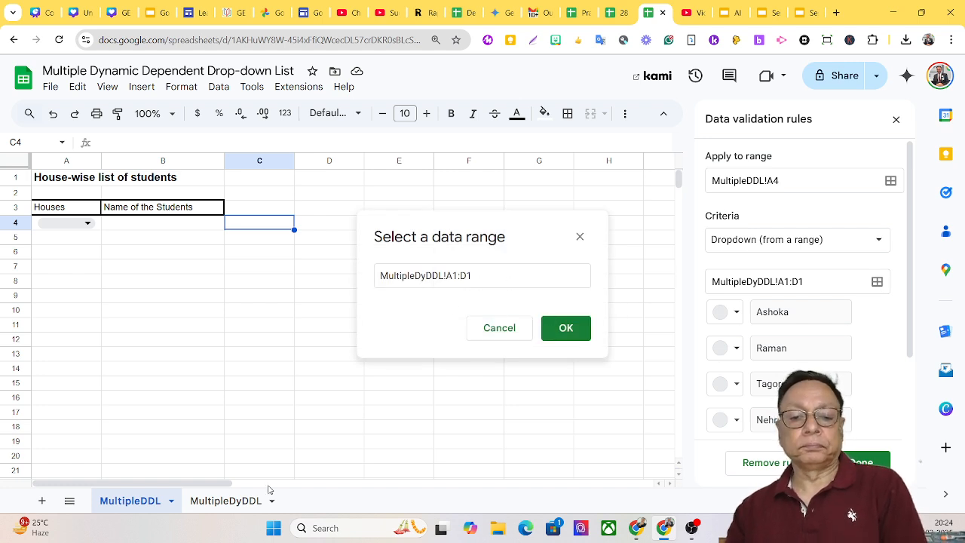
left_click(205, 503)
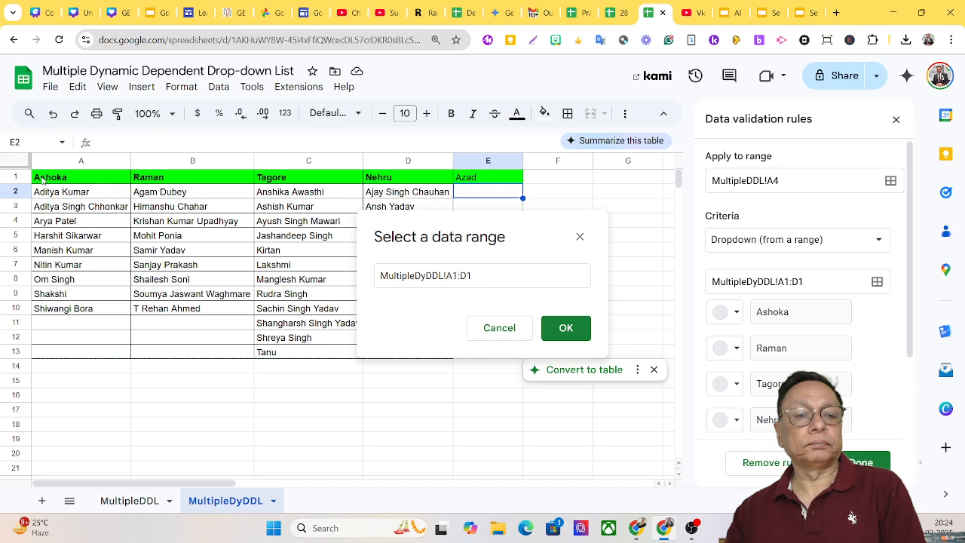
left_click_drag(43, 178, 491, 187)
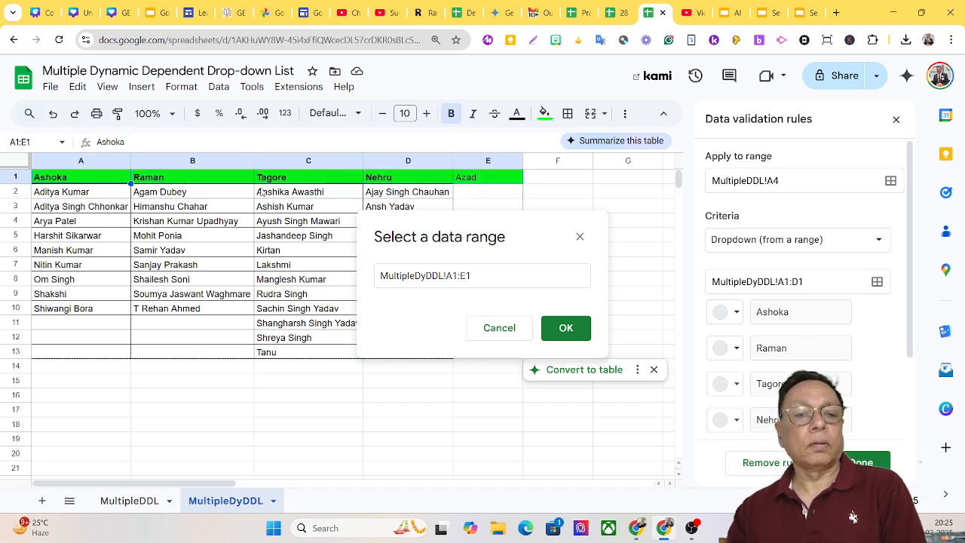
left_click_drag(115, 183, 460, 178)
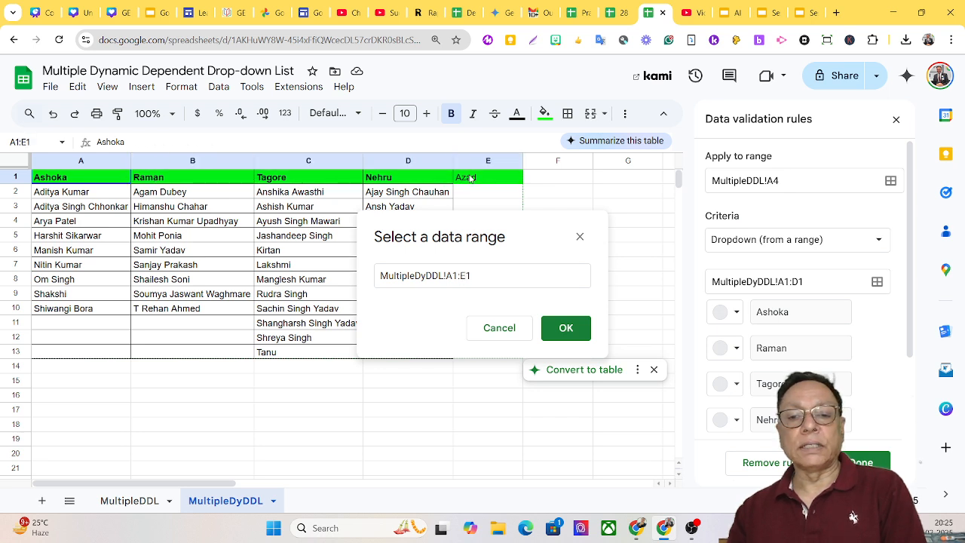
left_click(566, 332)
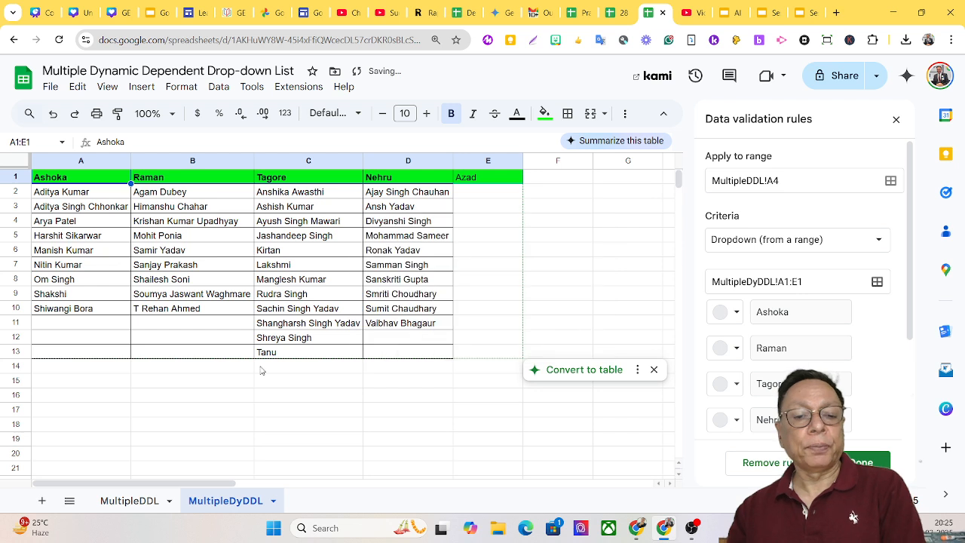
left_click(137, 509)
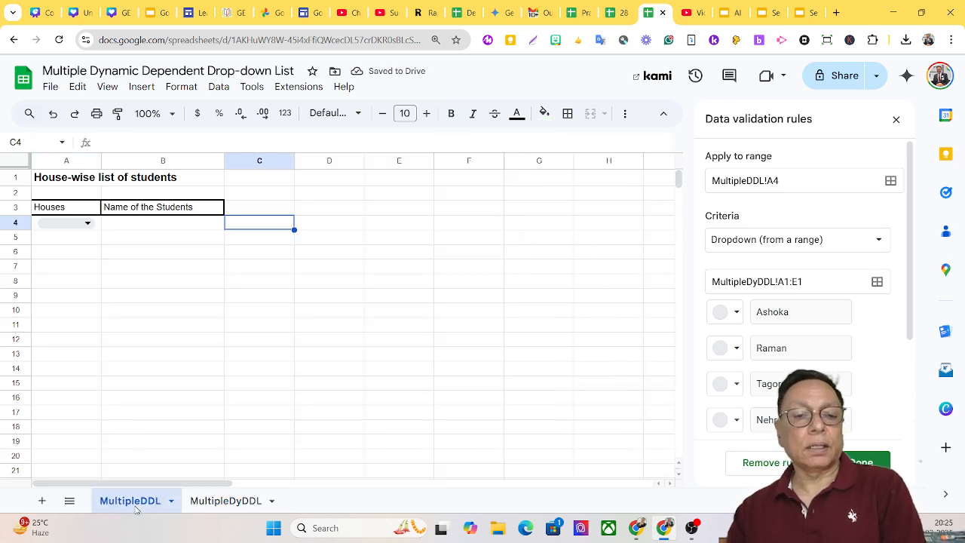
left_click(78, 224)
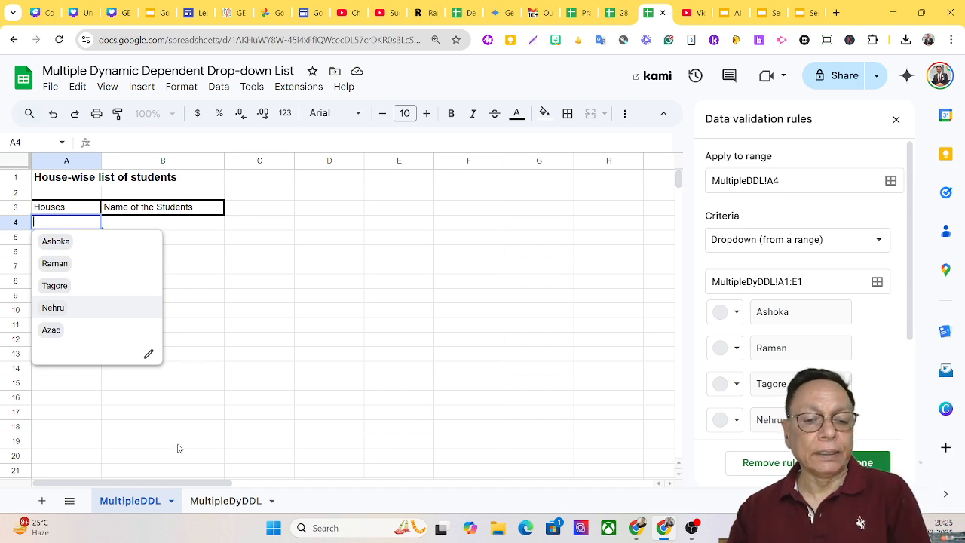
- Delete the Azad column from the MultipleDyDDL sheet and return to the MultipleDDL sheet
left_click(211, 503)
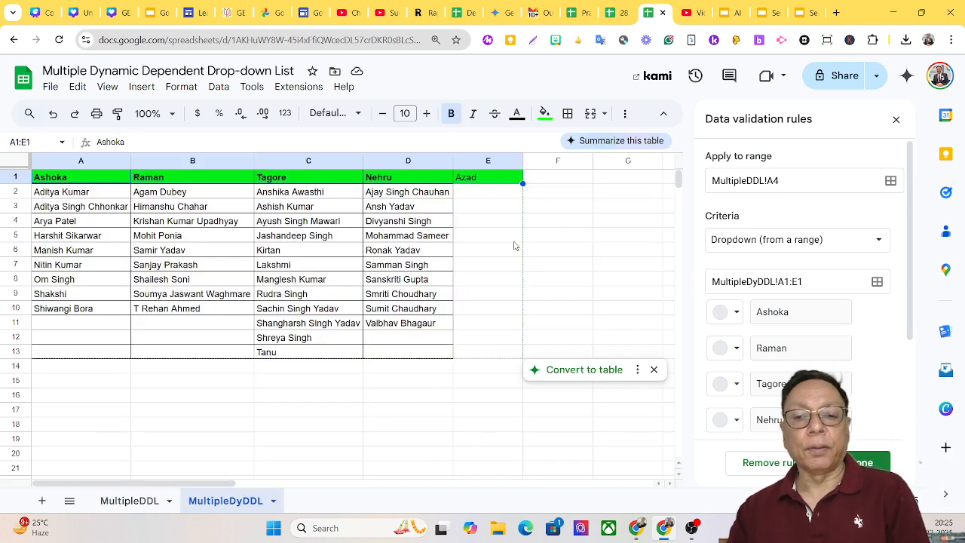
left_click(497, 182)
right_click(497, 182)
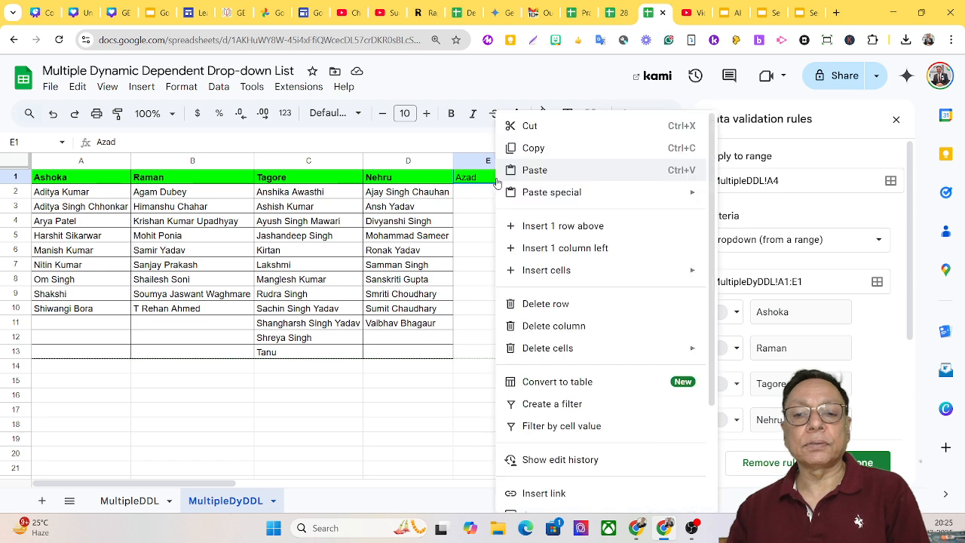
left_click(564, 325)
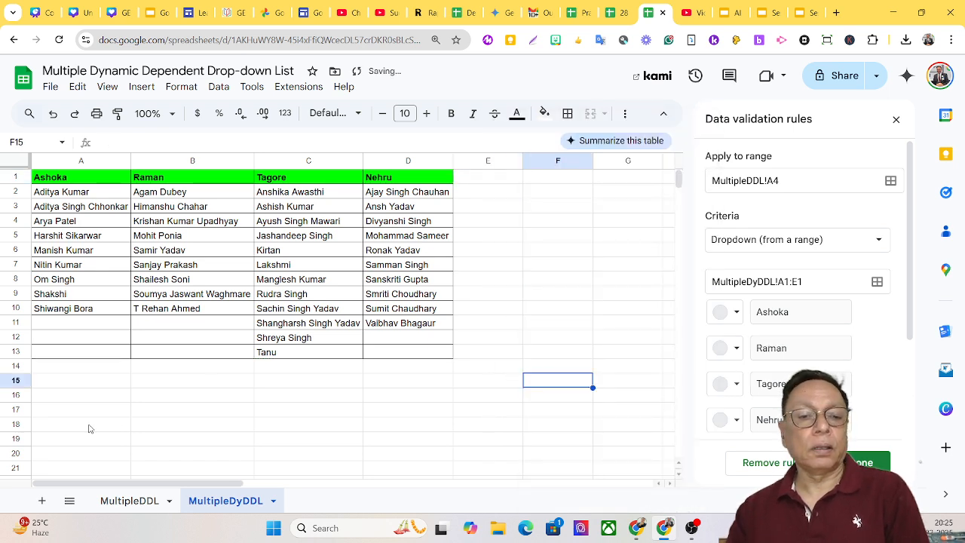
left_click(144, 503)
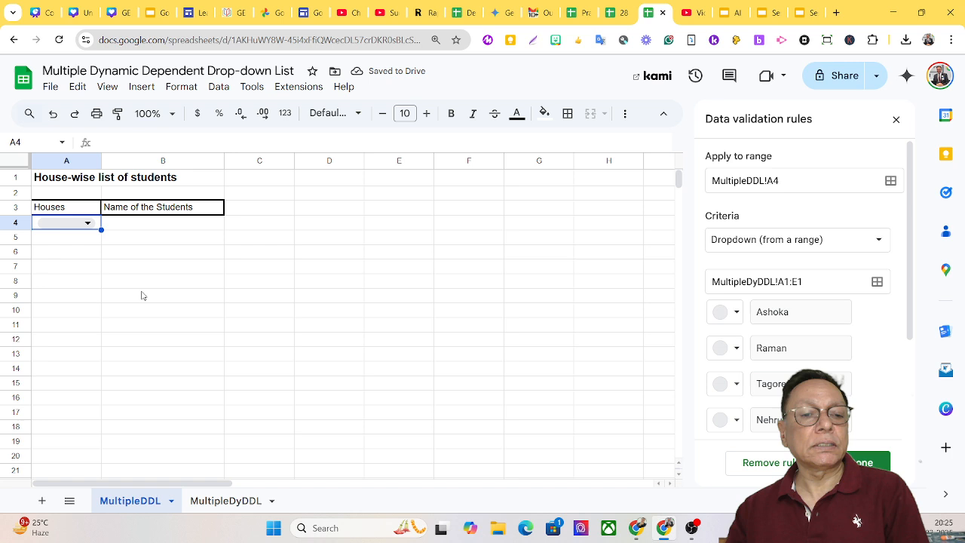
- Check the house options in the A4 drop-down and close the data validation rules
left_click(89, 225)
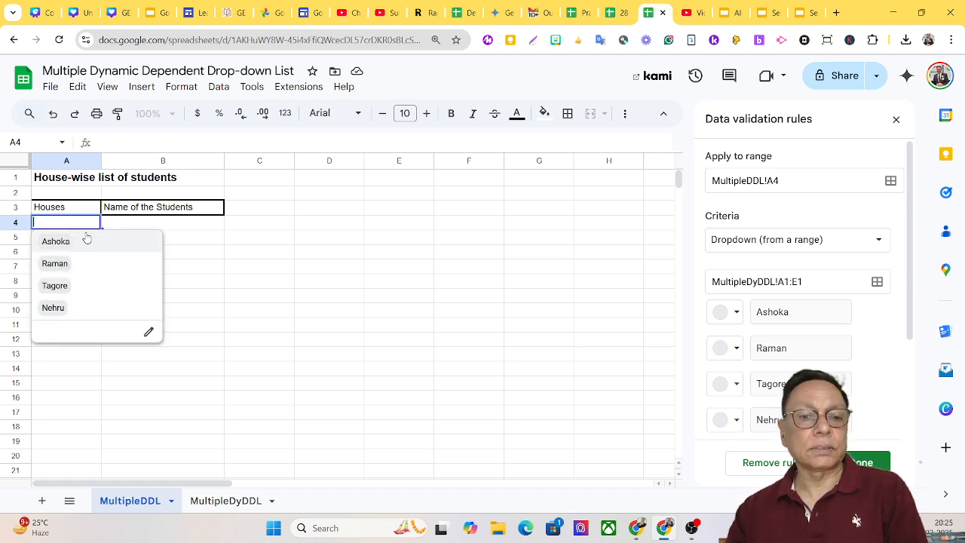
left_click(288, 214)
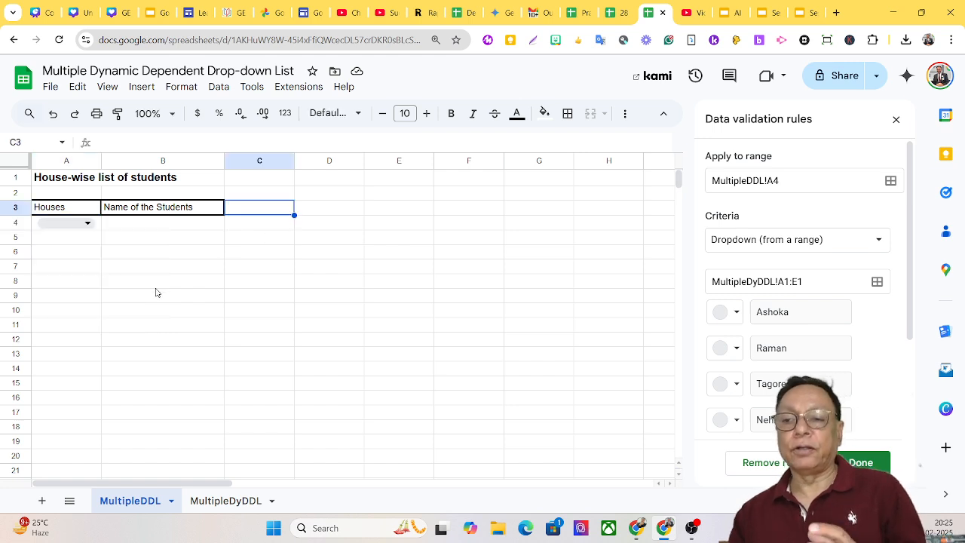
left_click(895, 119)
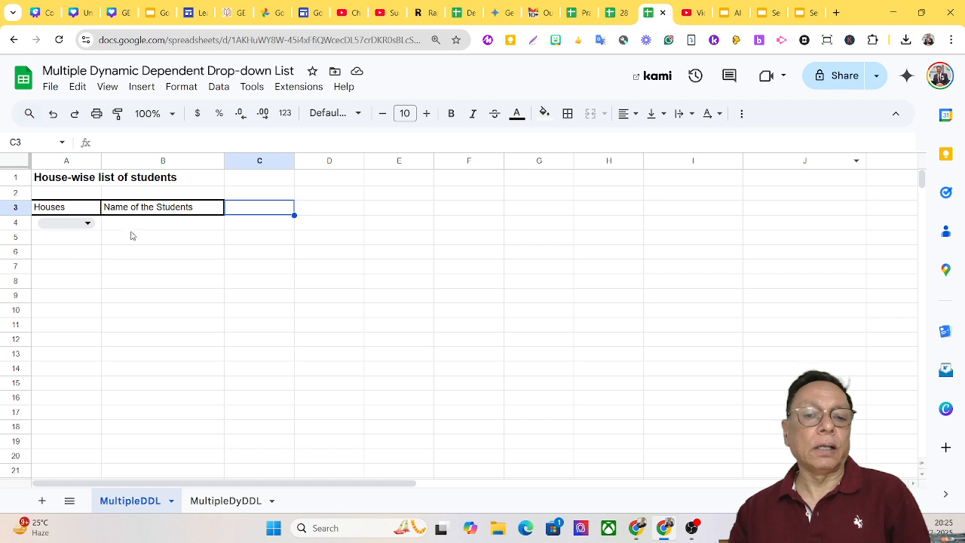
left_click(88, 227)
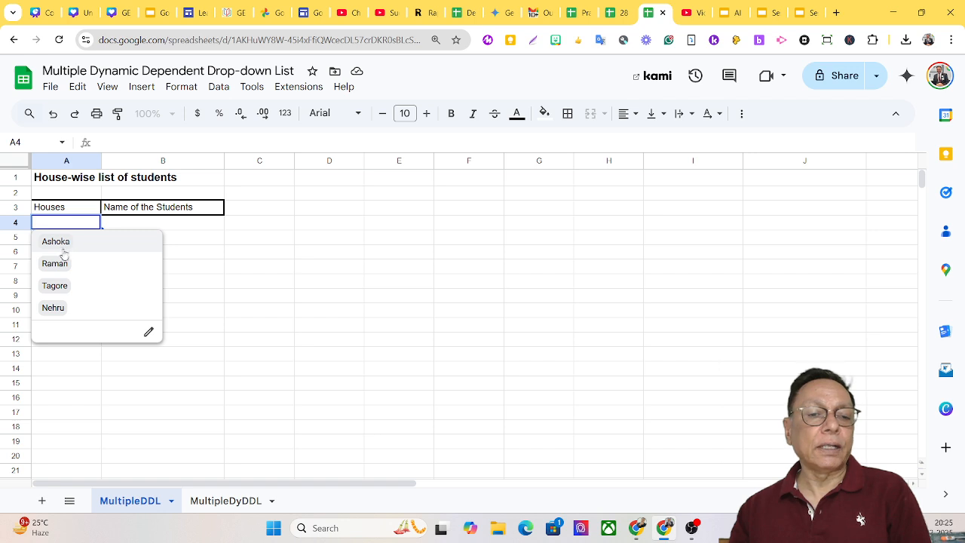
- Enter the formula =INDIRECT(A4) in B4 under Name of the Students and inspect its result
left_click(121, 226)
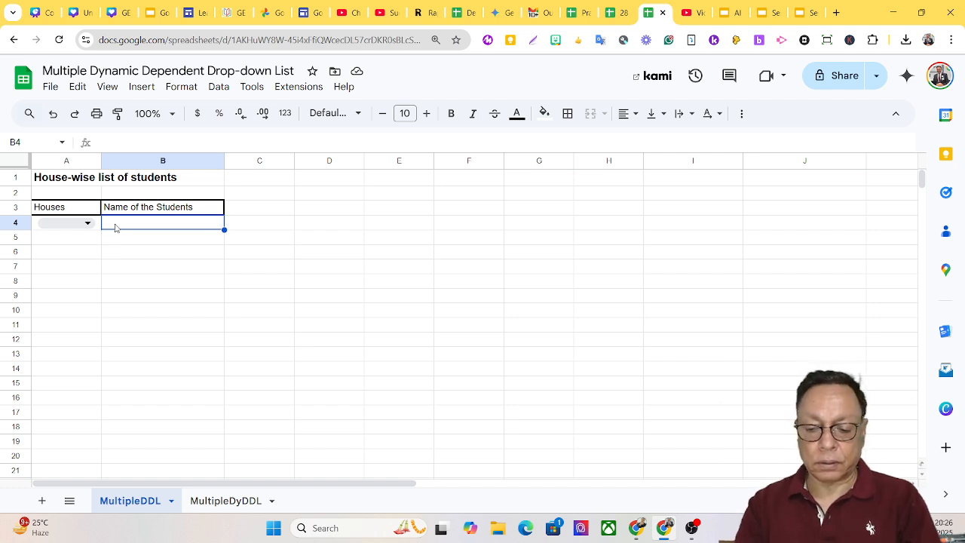
type("=in")
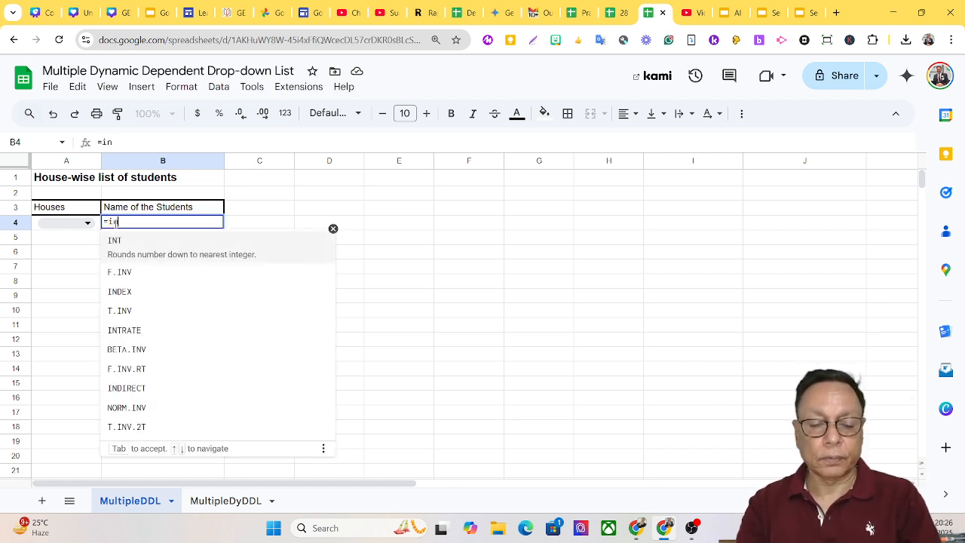
type("di")
key("Tab")
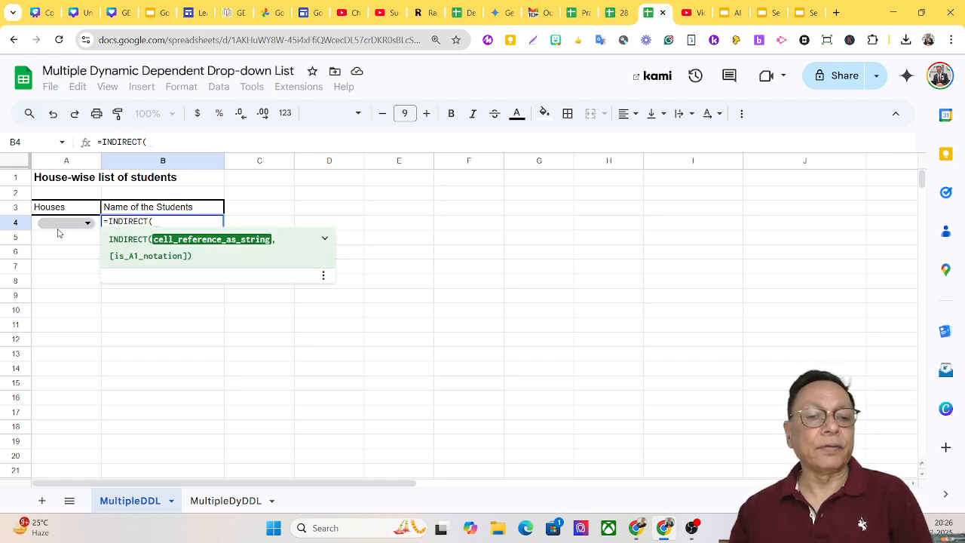
left_click(67, 225)
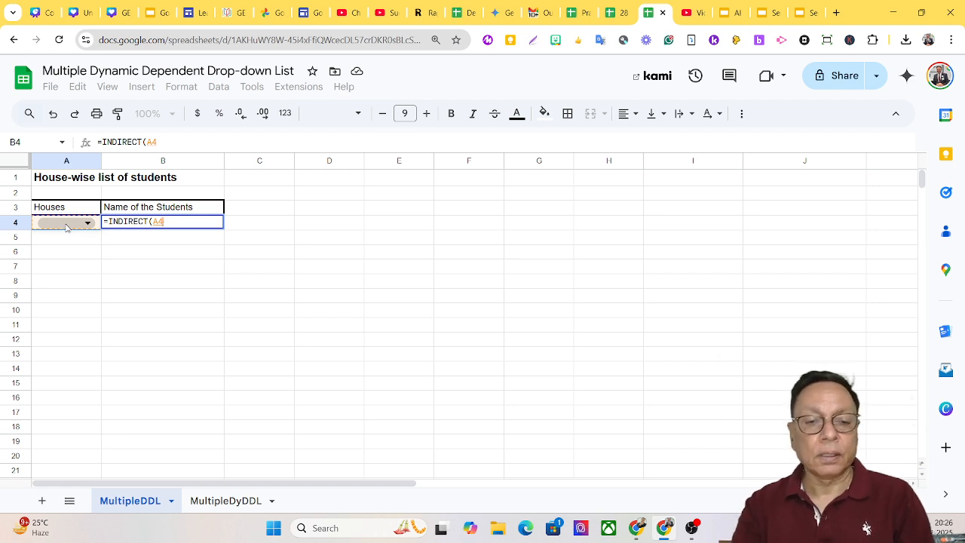
type(")")
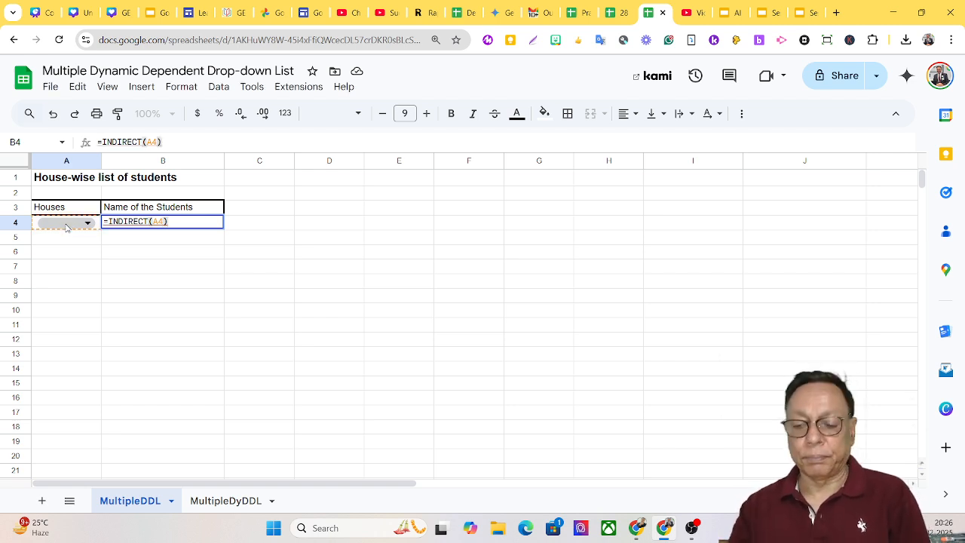
key("Return")
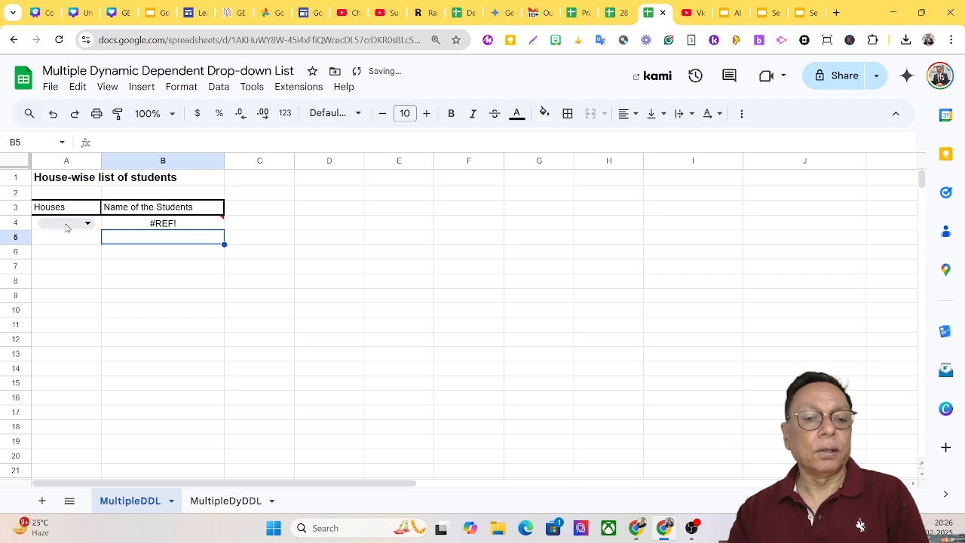
left_click(144, 226)
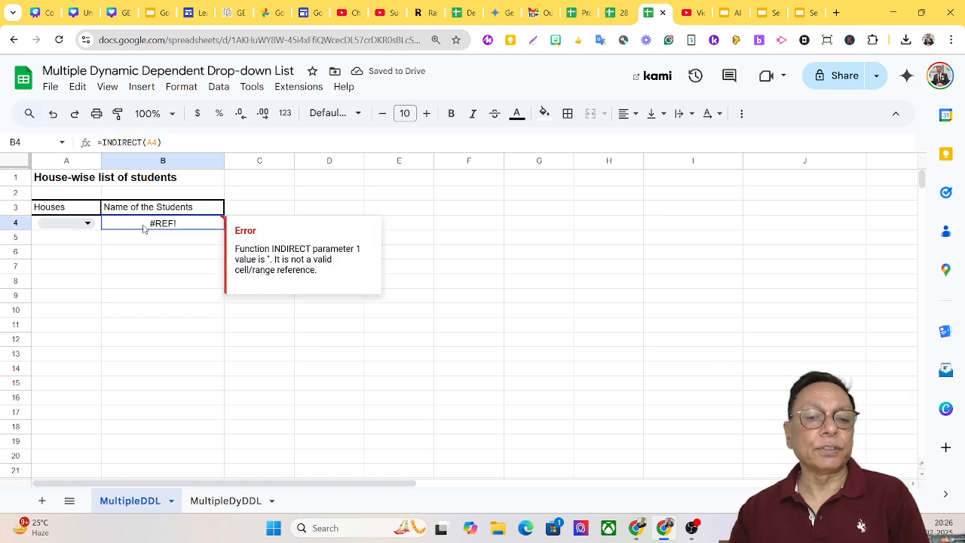
- Choose Ashoka, Raman, Tagore and Nehru one after another in A4 to test the student list in column B
left_click(84, 223)
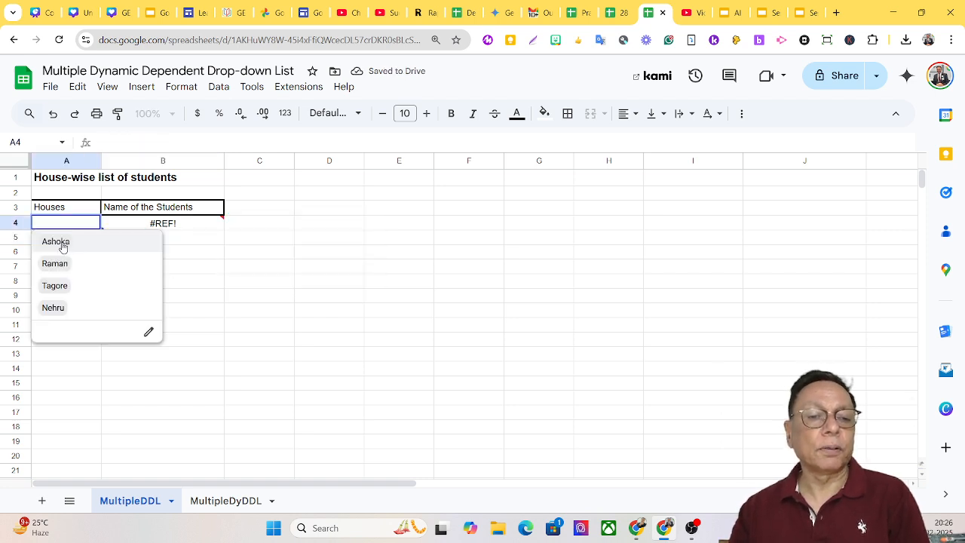
left_click(63, 245)
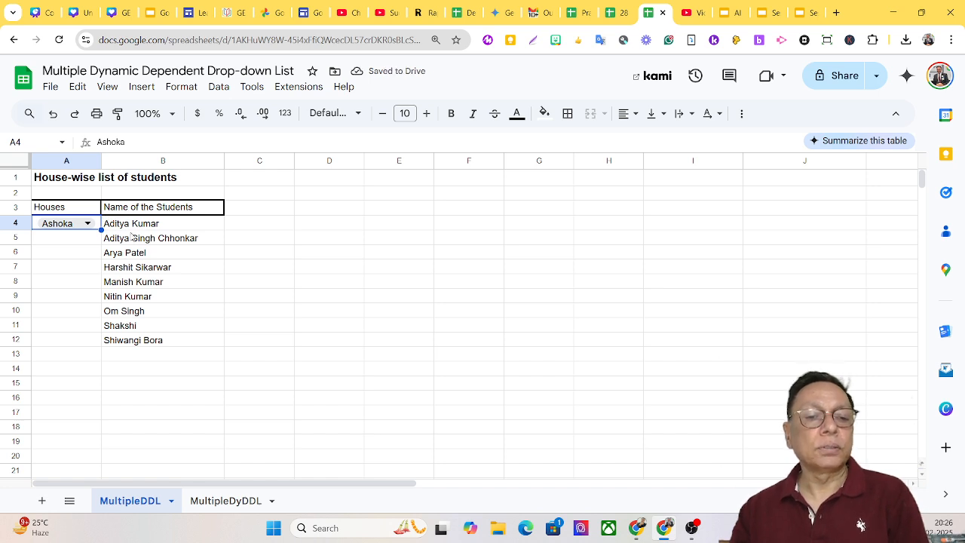
left_click(85, 225)
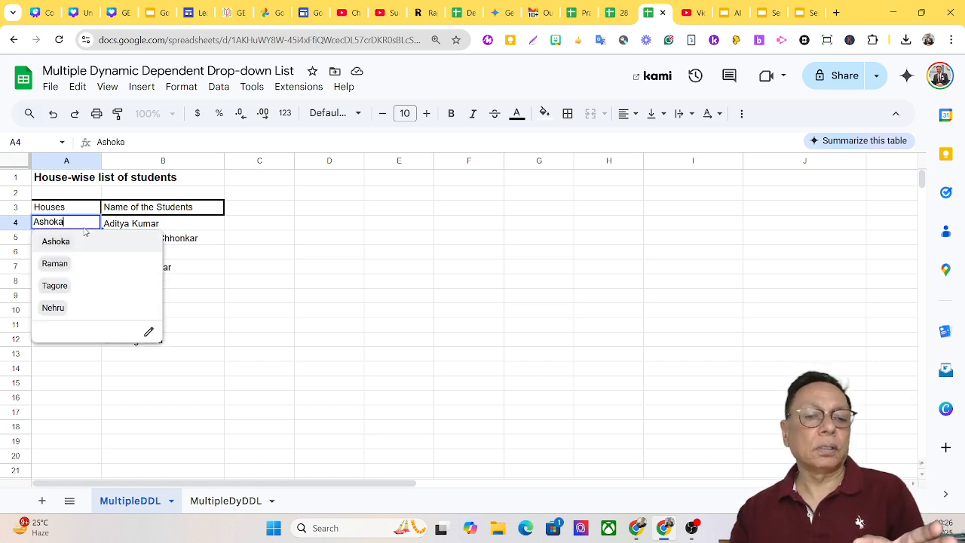
left_click(62, 273)
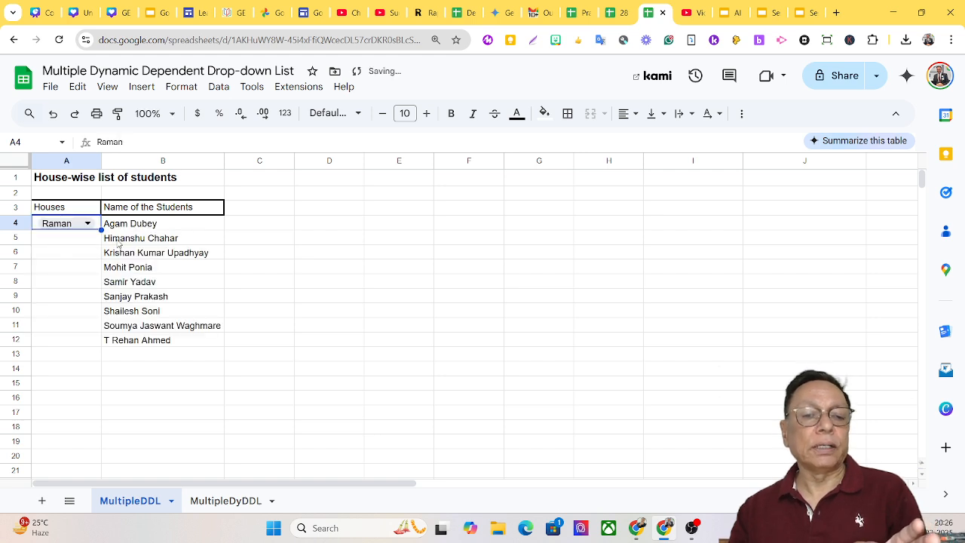
left_click(80, 223)
left_click(60, 283)
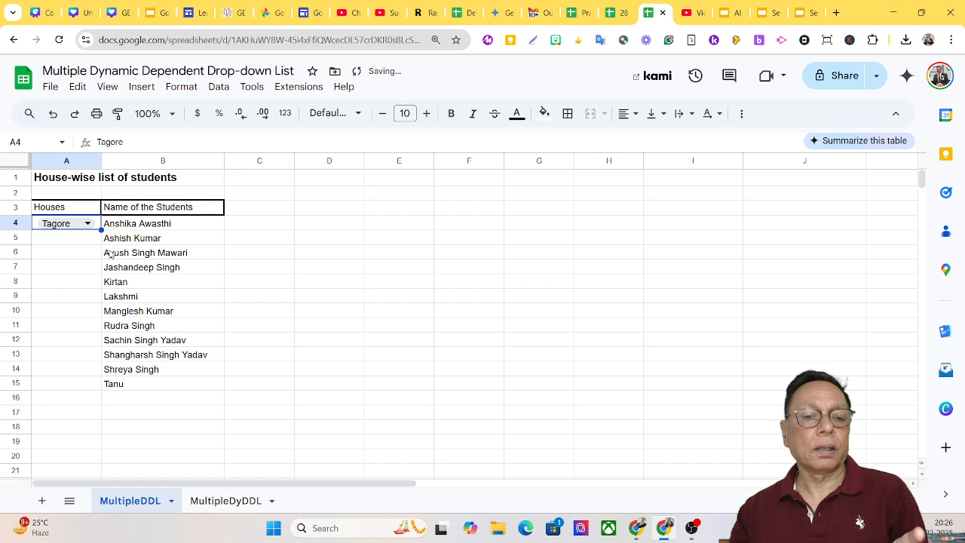
left_click(88, 224)
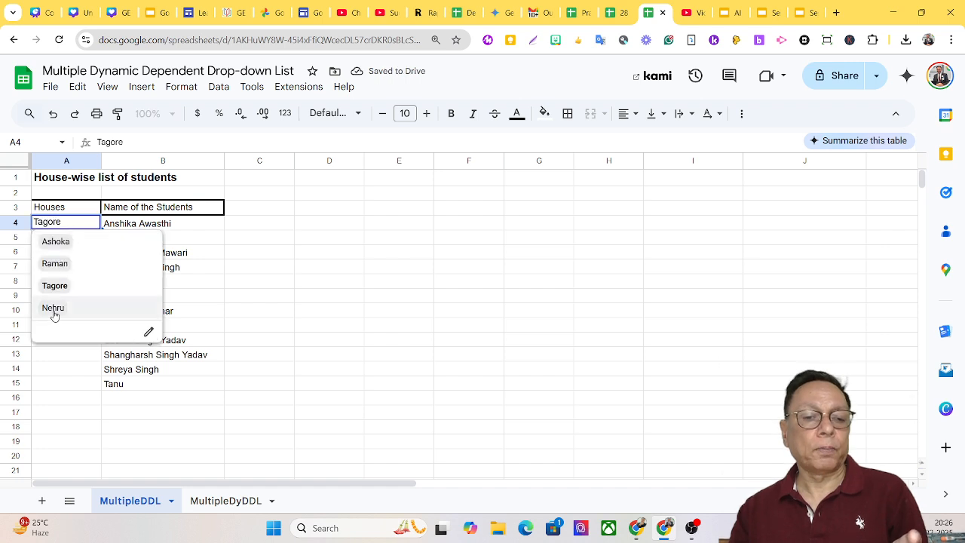
left_click(53, 307)
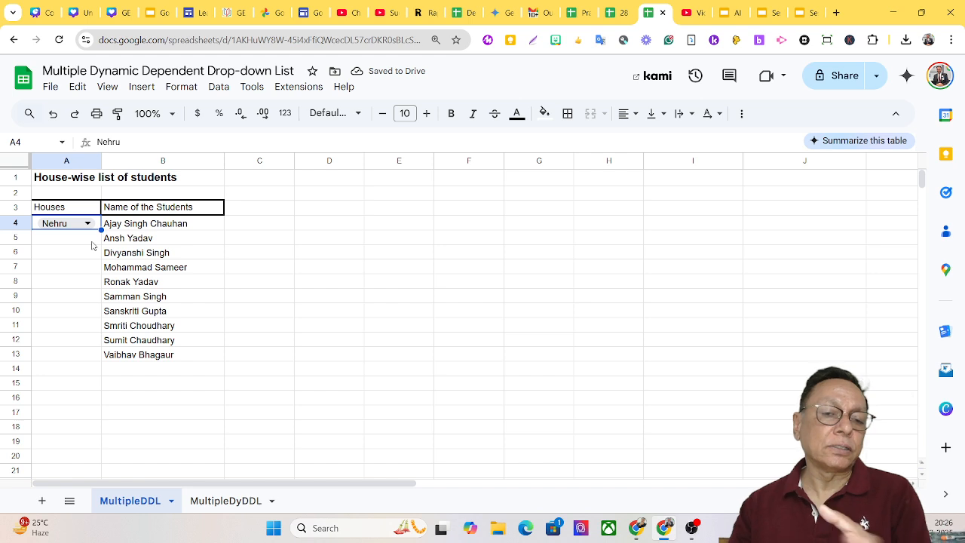
- On the MultipleDyDDL sheet, add a new student's name under Ashoka in A11 and another under Raman in B11
left_click(214, 500)
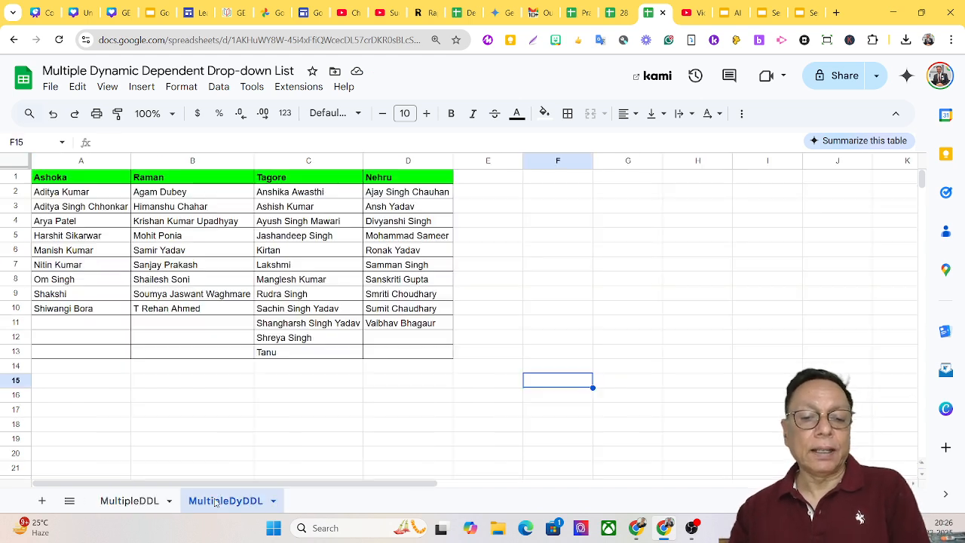
left_click(96, 330)
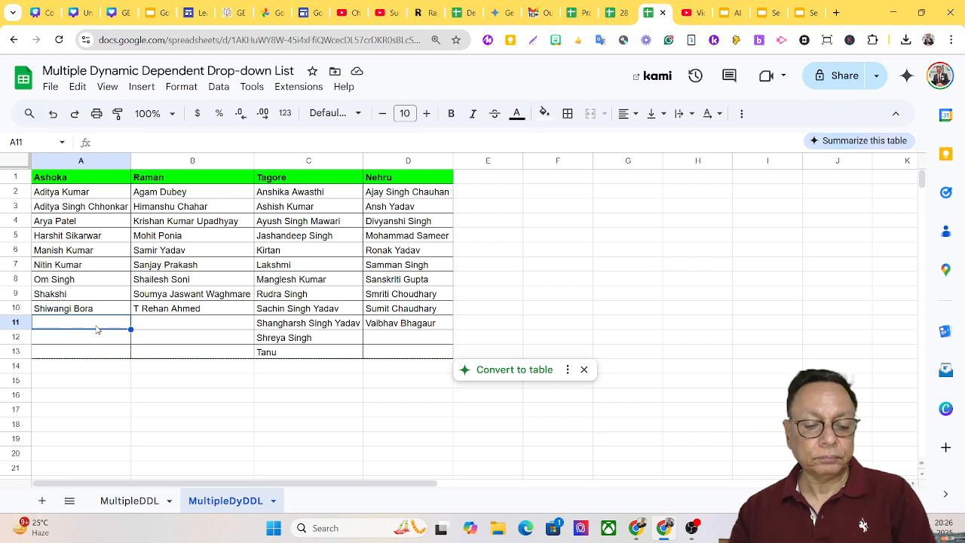
type("Naman")
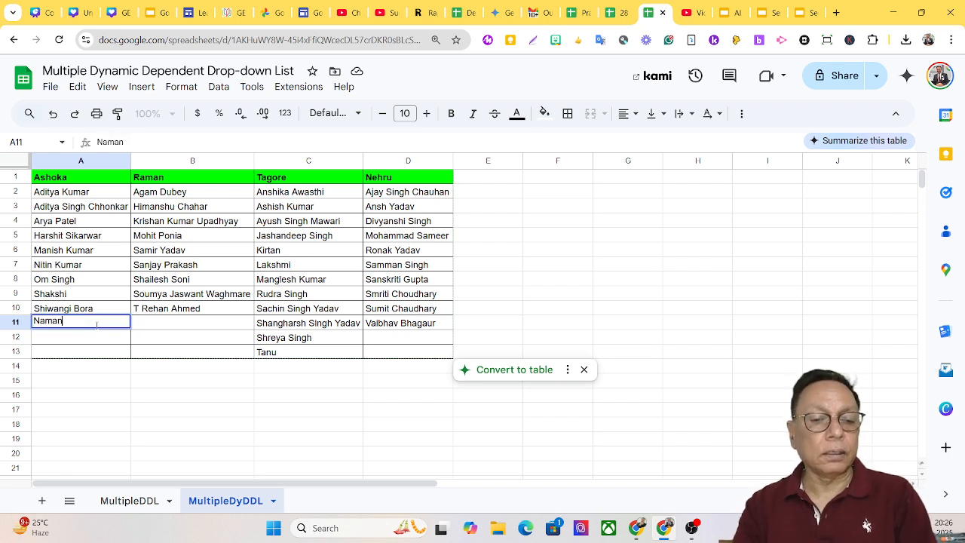
left_click(161, 327)
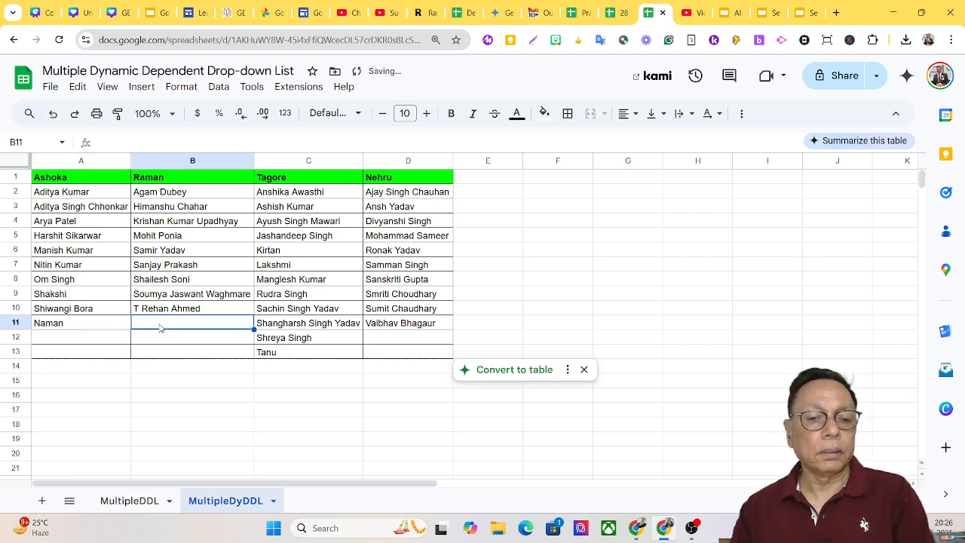
type("Rashid")
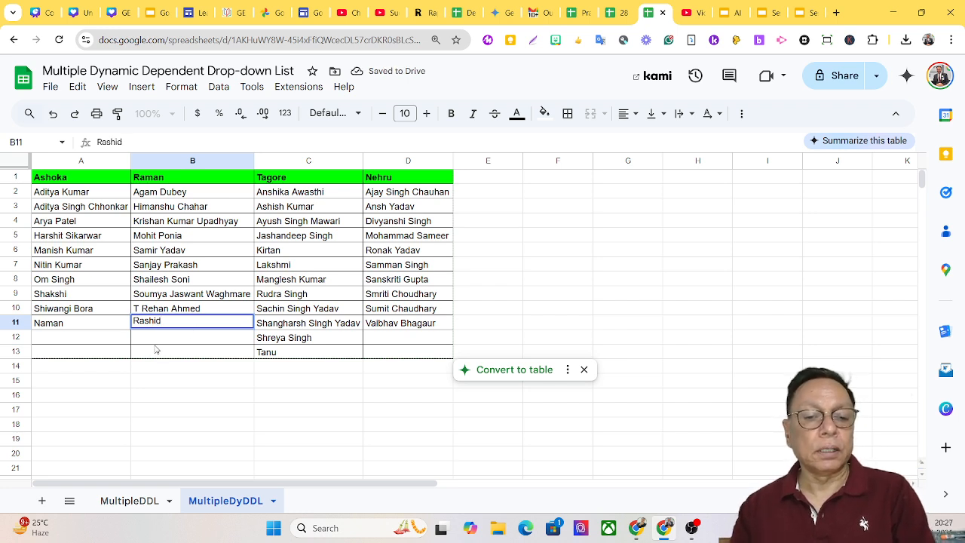
left_click(200, 401)
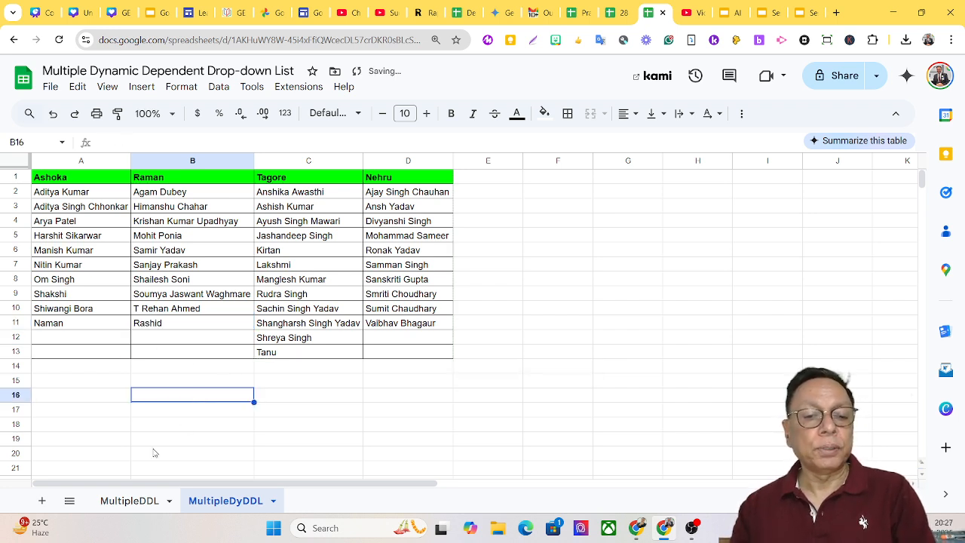
- On the MultipleDDL sheet, choose Ashoka and Raman in A4 to check their lists for the added students
left_click(134, 507)
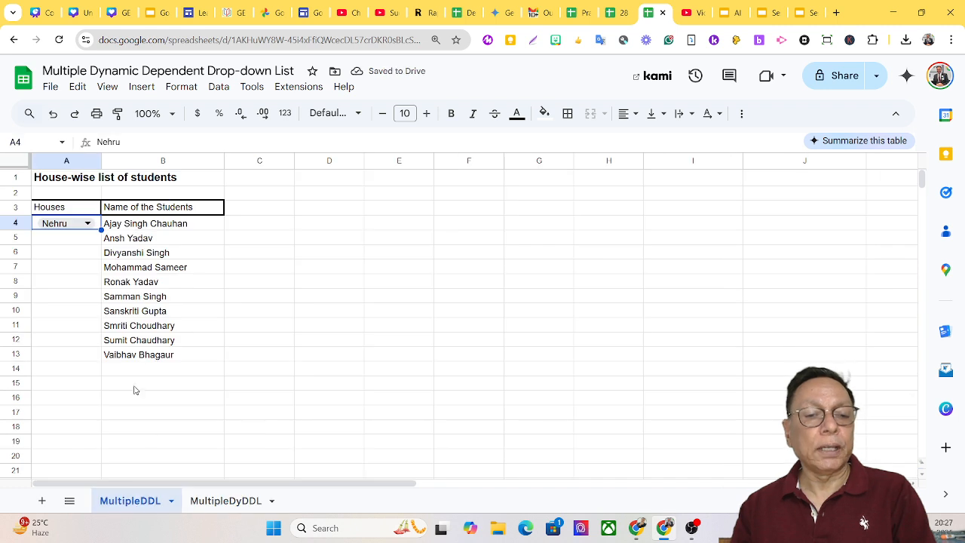
left_click(86, 224)
left_click(66, 248)
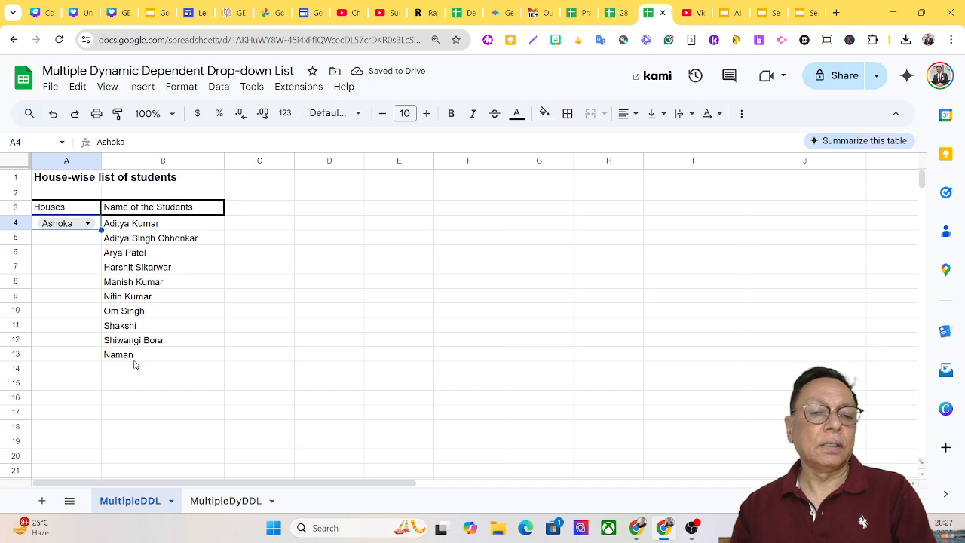
left_click(86, 224)
left_click(66, 265)
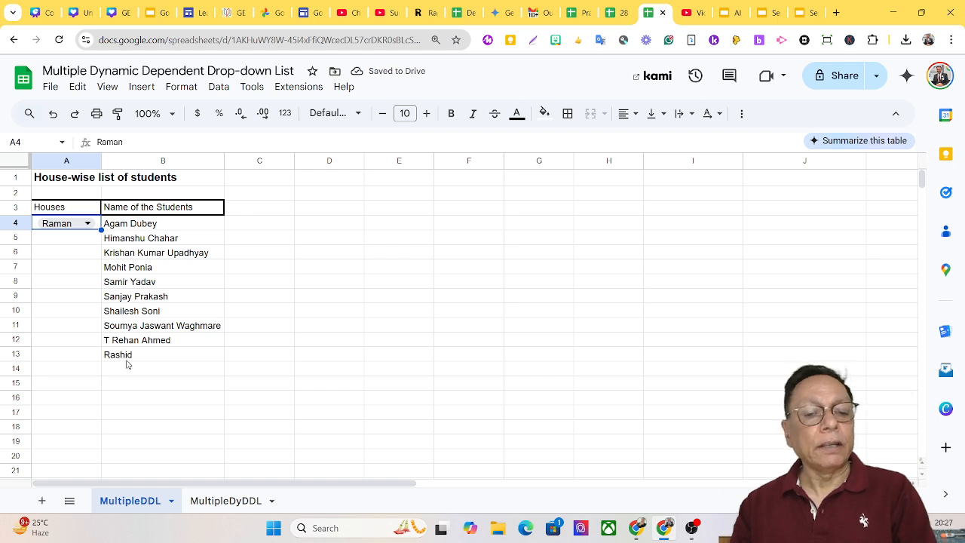
- Delete the added student names from A11 and B11 on the MultipleDyDDL sheet
left_click(222, 505)
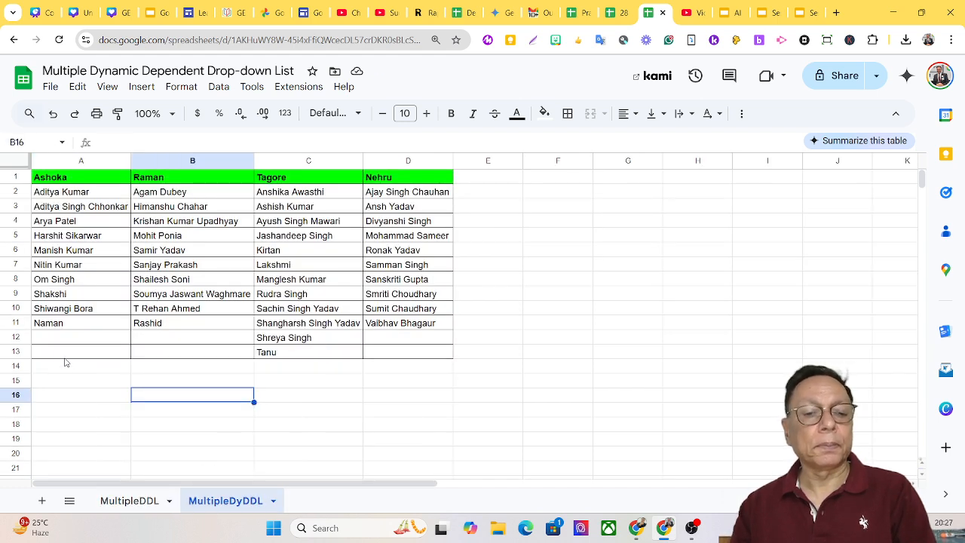
left_click(59, 326)
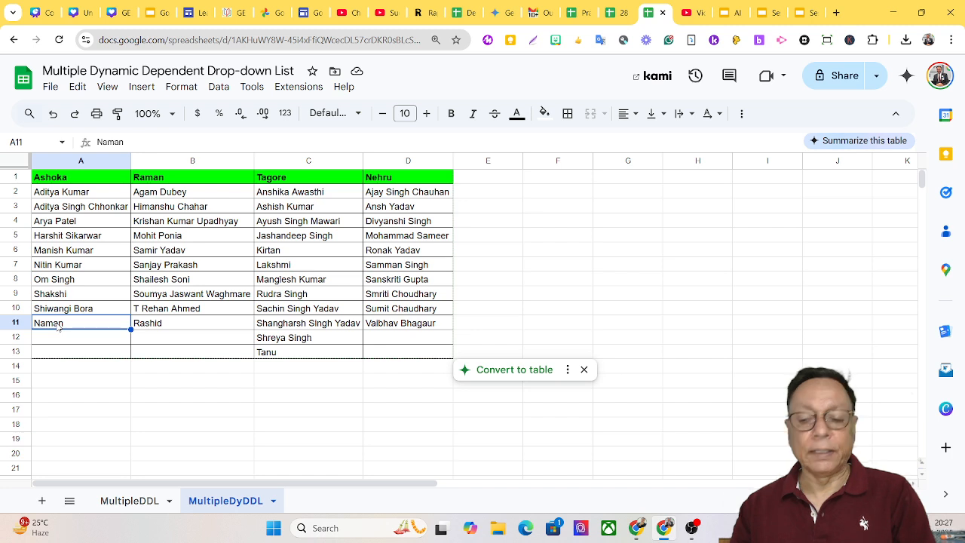
key("Delete")
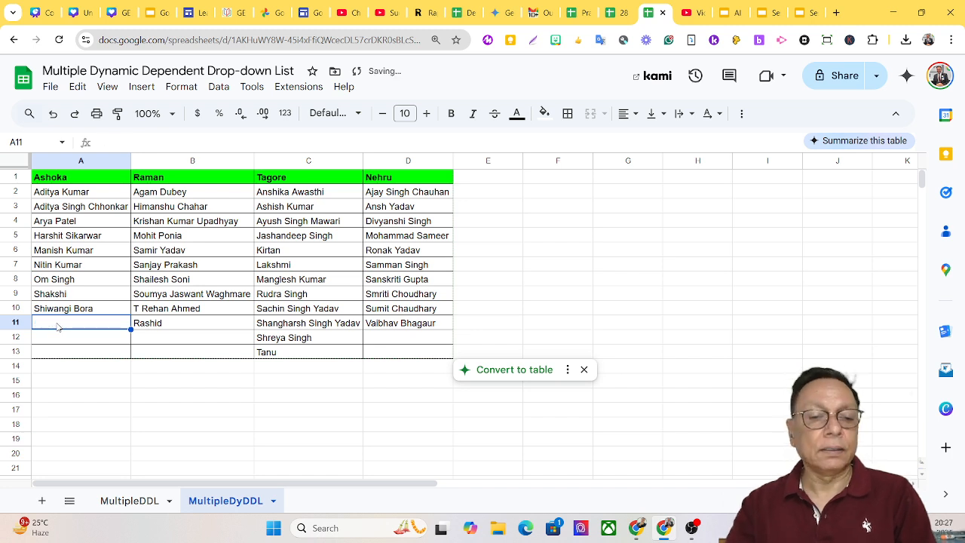
left_click(155, 330)
key("Delete")
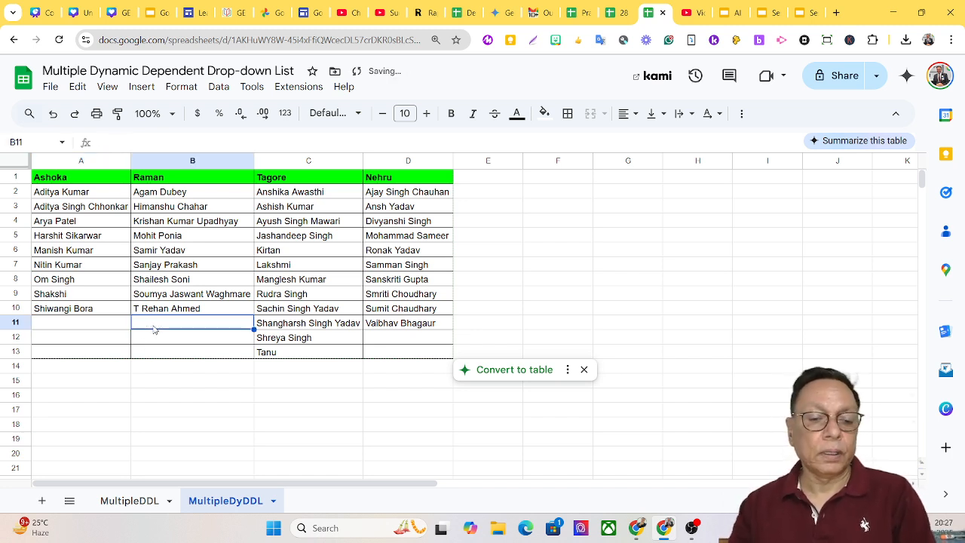
- On the MultipleDDL sheet, retest the lists by selecting Ashoka, Raman and Tagore in A4, leaving Nehru selected
left_click(129, 502)
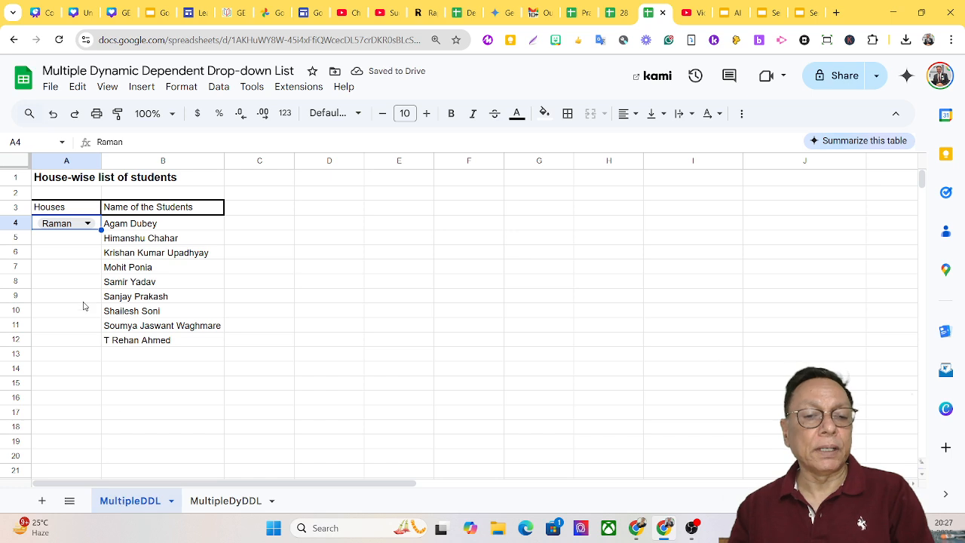
left_click(82, 224)
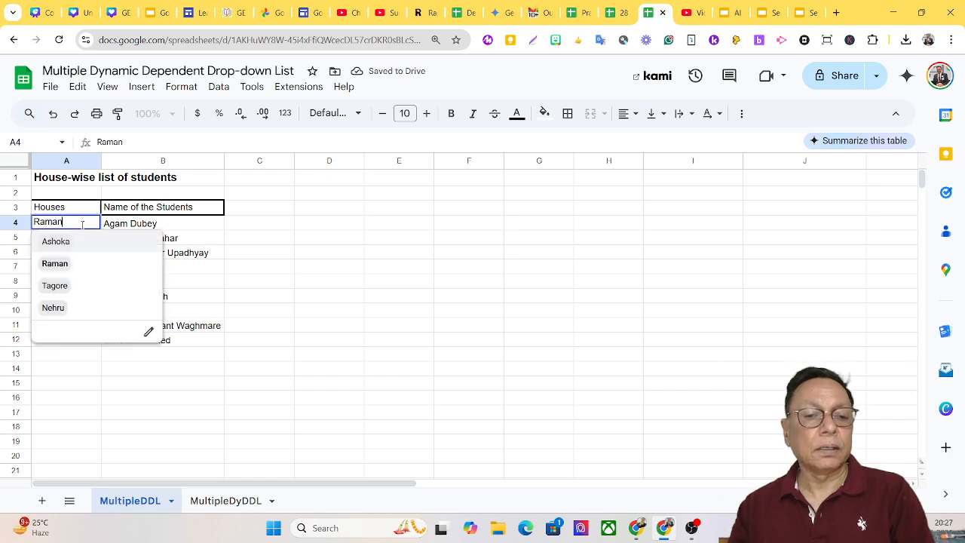
left_click(50, 241)
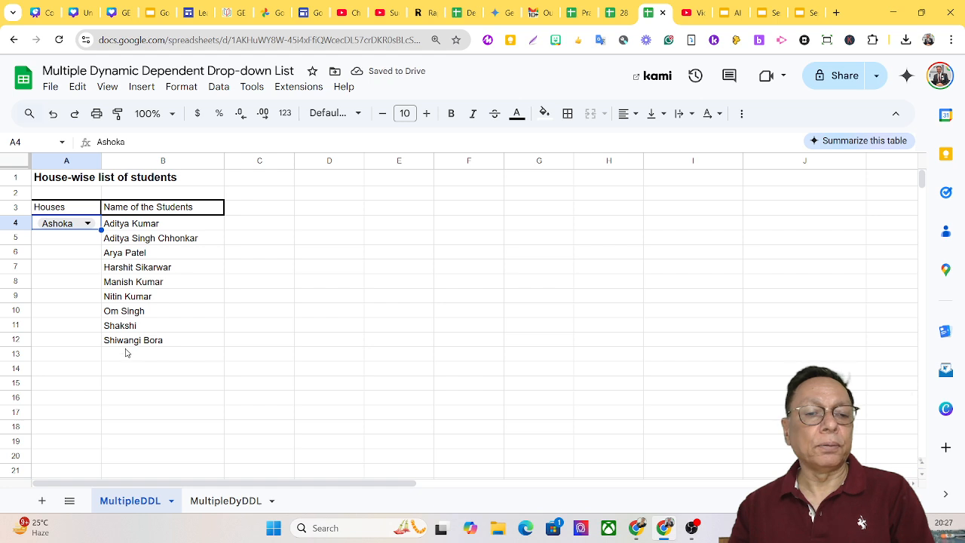
left_click(85, 224)
left_click(68, 265)
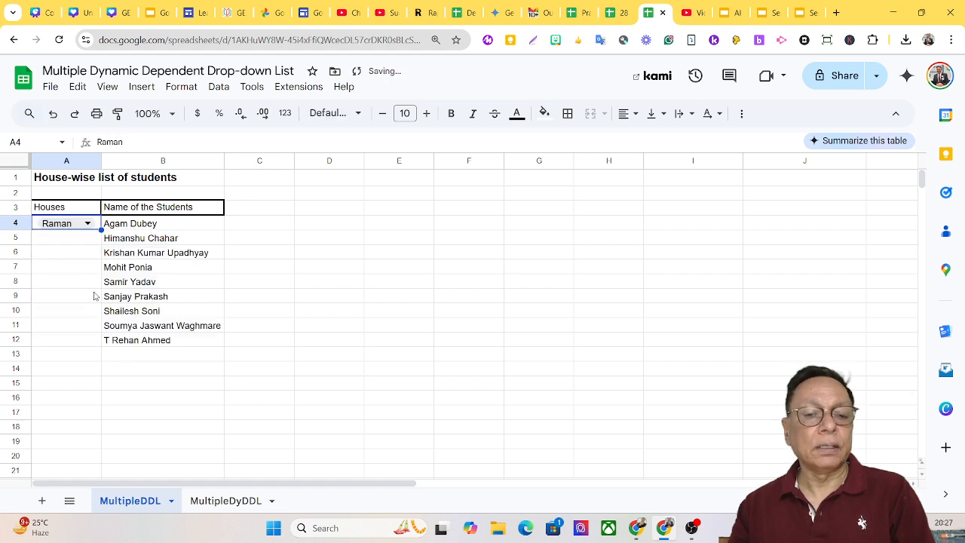
left_click(89, 227)
left_click(60, 286)
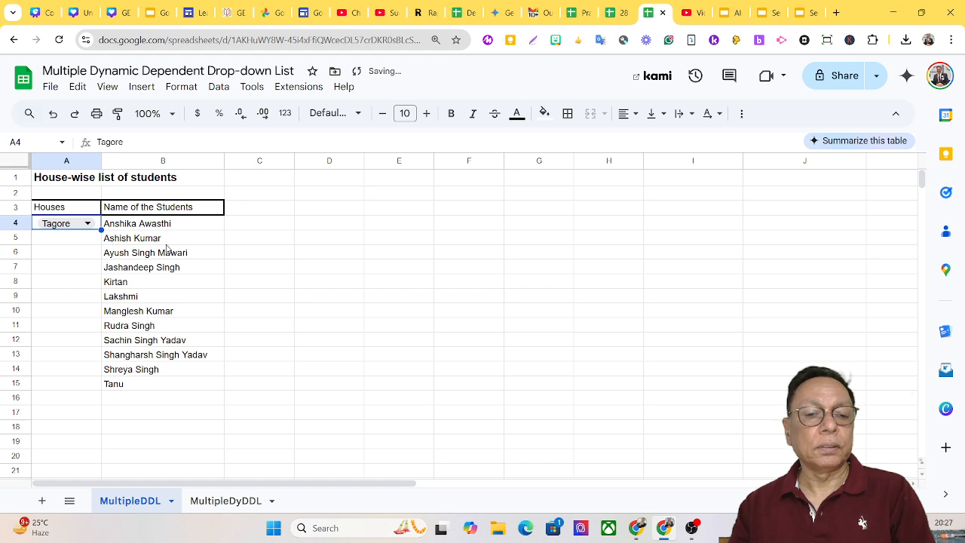
left_click(88, 224)
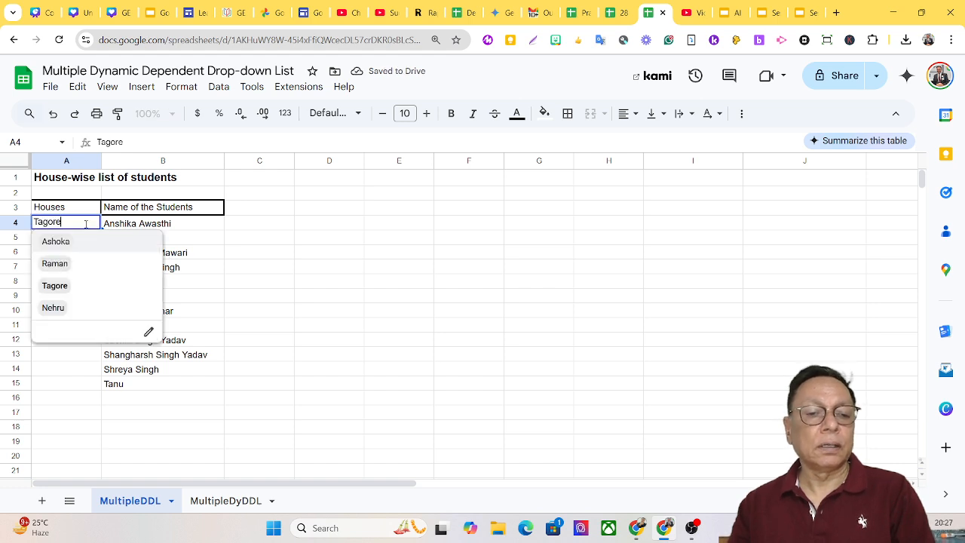
left_click(68, 316)
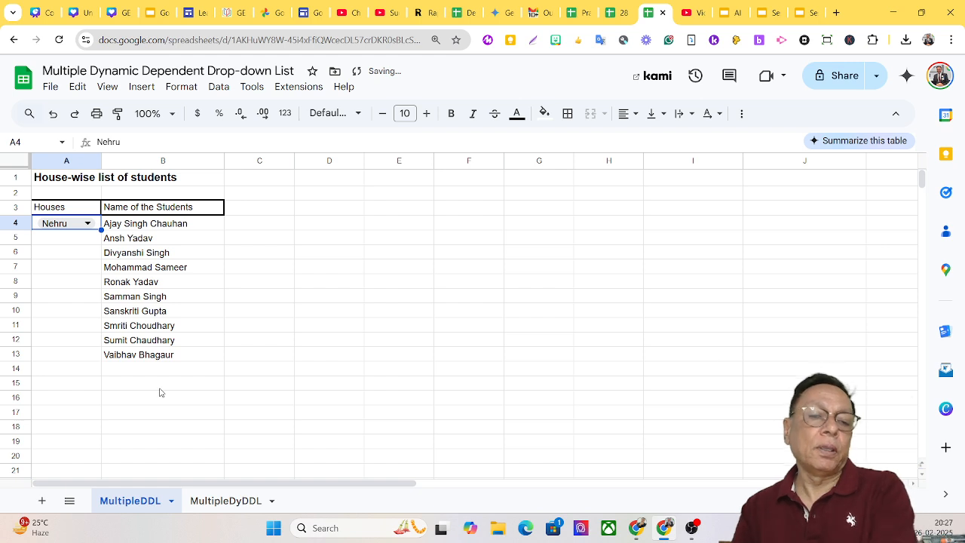